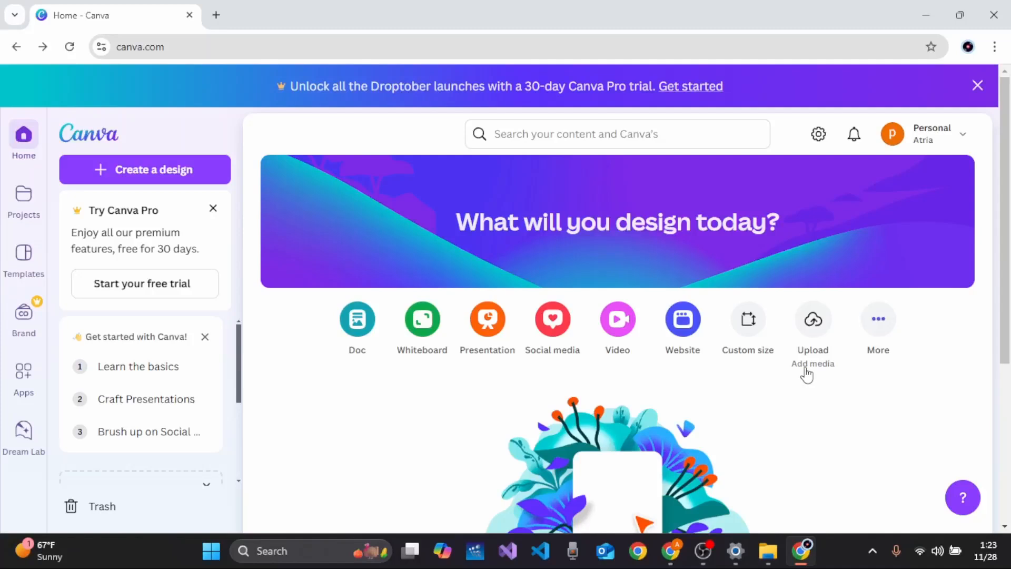
# Step: Start a new blank video design and dismiss the onboarding tip and templates panel
pyautogui.click(212, 176)
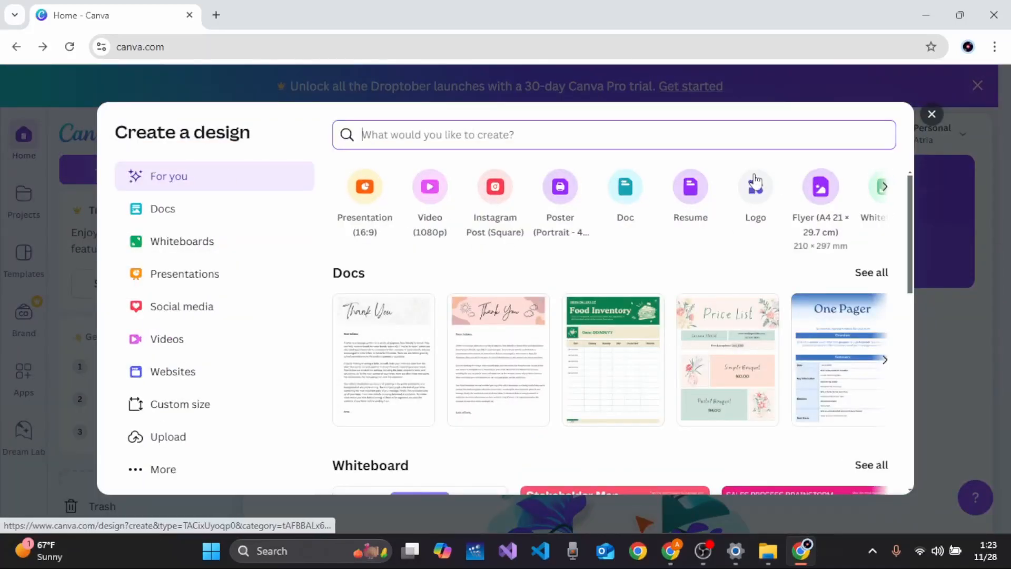
pyautogui.click(423, 208)
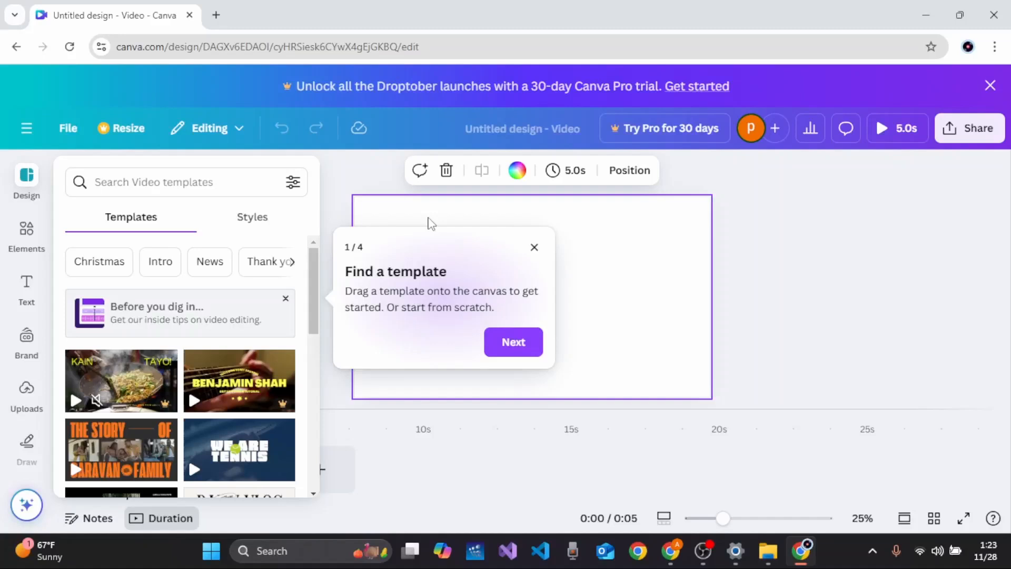
pyautogui.click(534, 248)
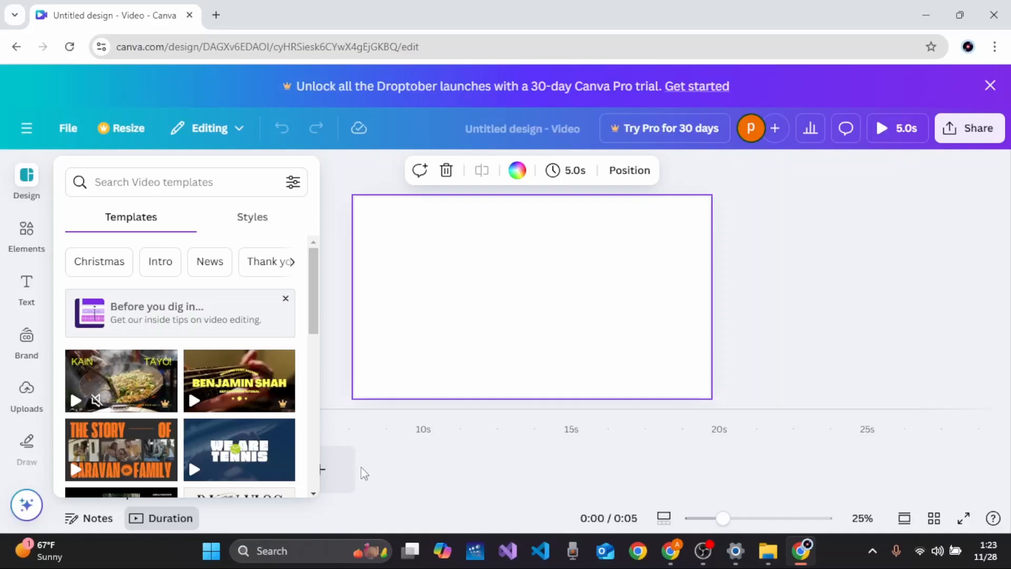
pyautogui.click(389, 467)
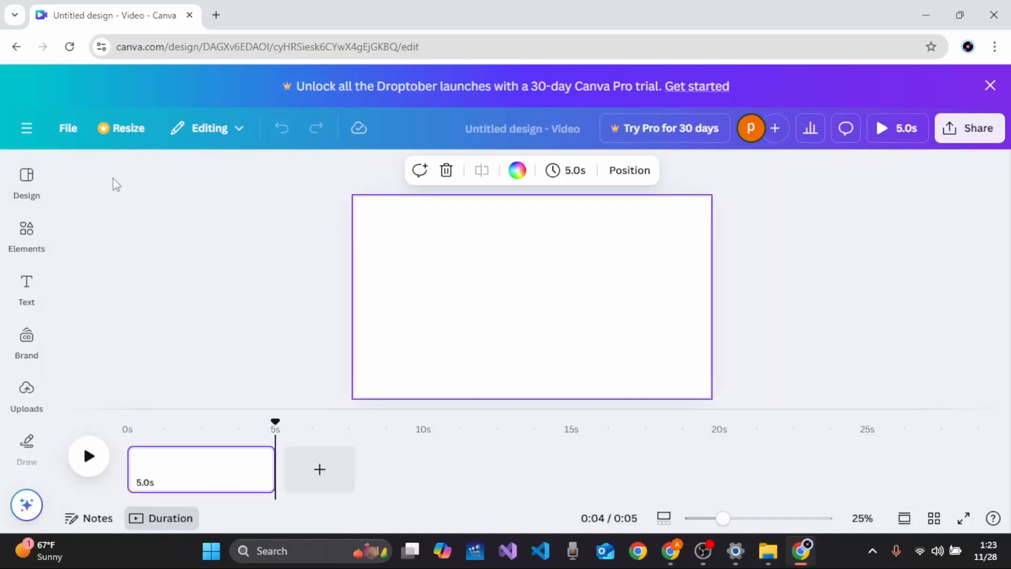
# Step: Search the elements library for "charcater"
pyautogui.click(31, 280)
pyautogui.click(33, 248)
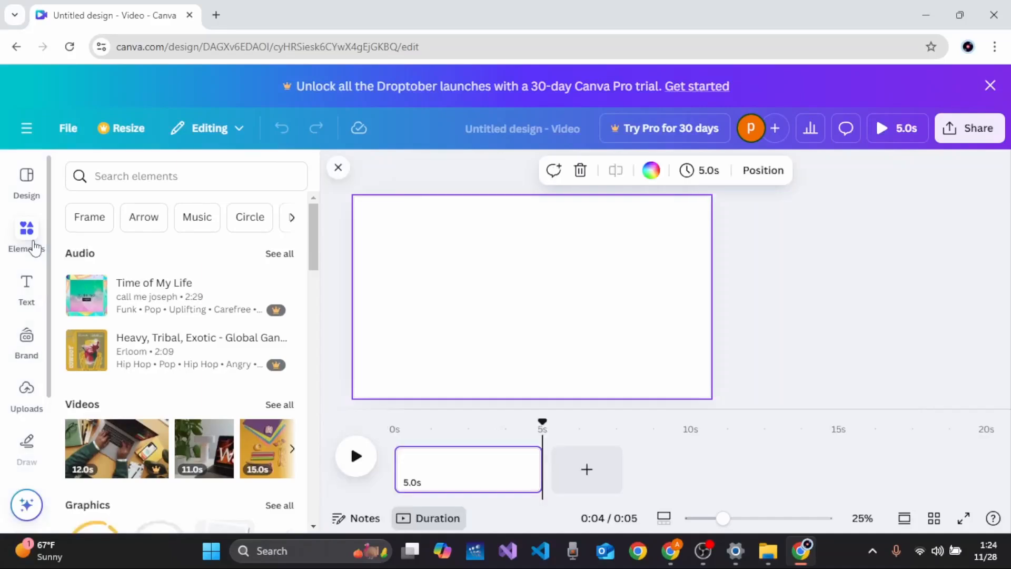
pyautogui.click(124, 184)
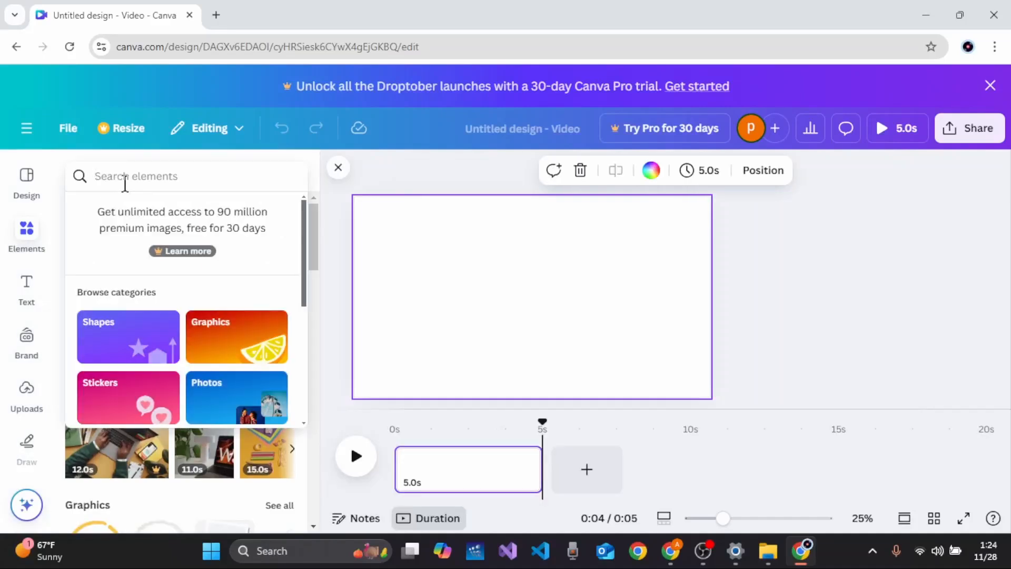
pyautogui.write('ch')
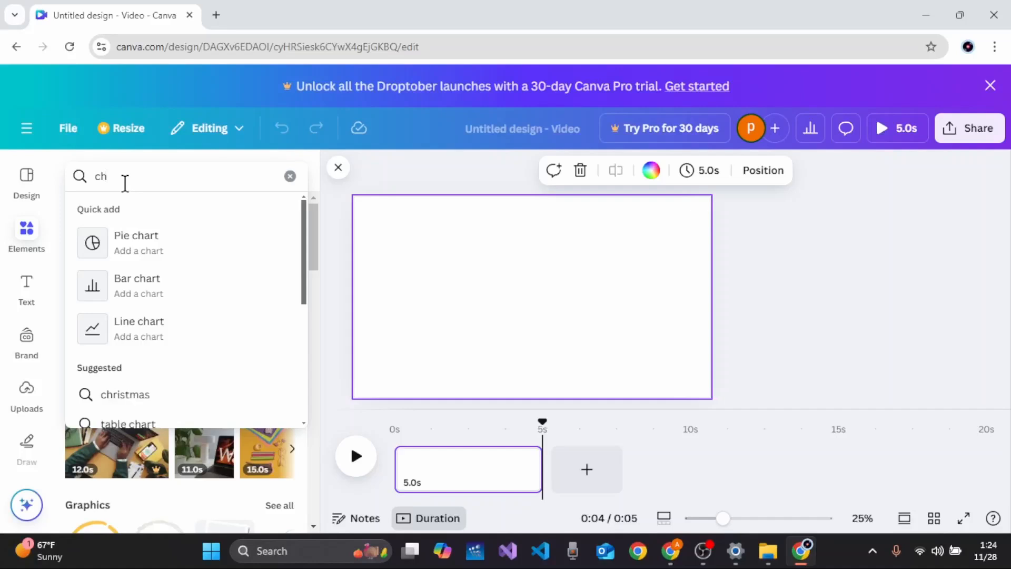
pyautogui.write('arcater')
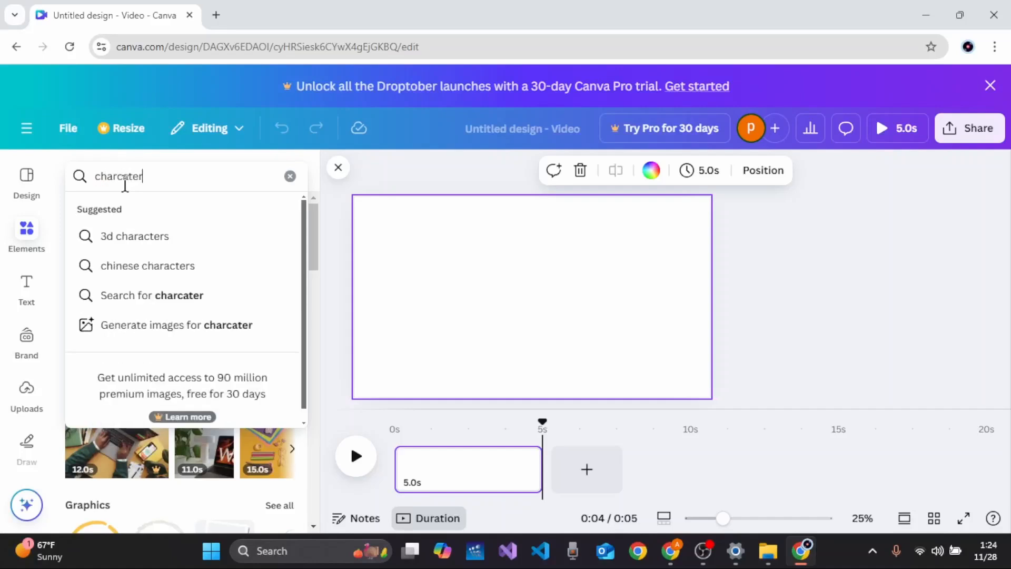
pyautogui.press('Return')
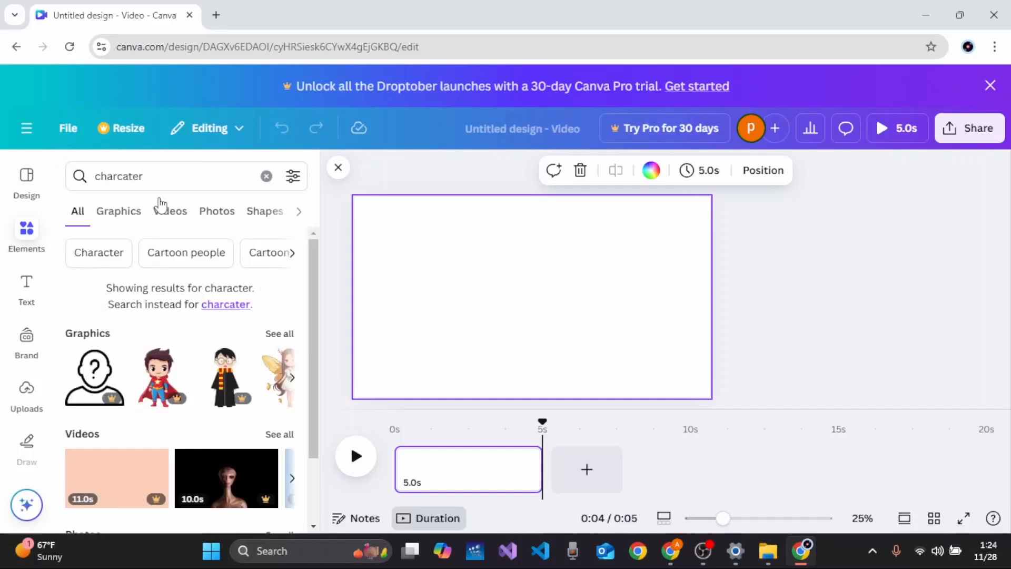
# Step: Filter the results to graphics and place the potato character graphic onto the canvas
pyautogui.click(119, 212)
pyautogui.scroll(-2, 193, 332)
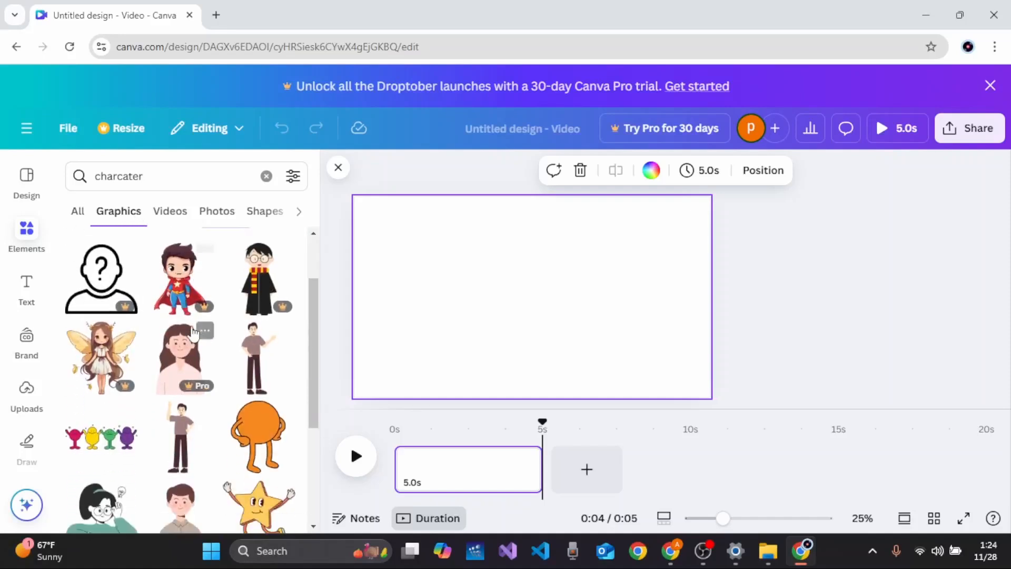
pyautogui.scroll(-2, 193, 333)
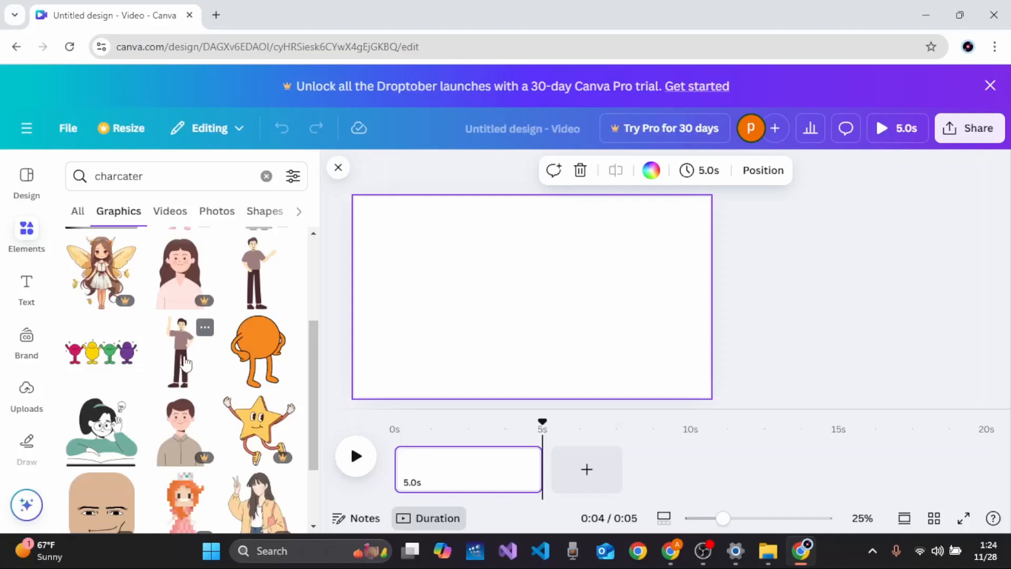
pyautogui.scroll(-3, 185, 363)
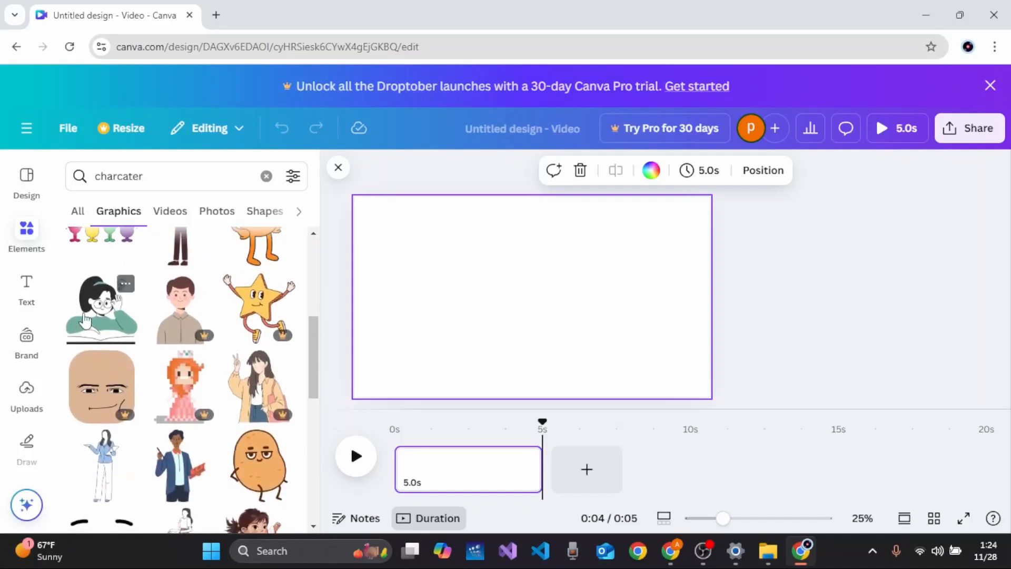
pyautogui.scroll(-2, 100, 342)
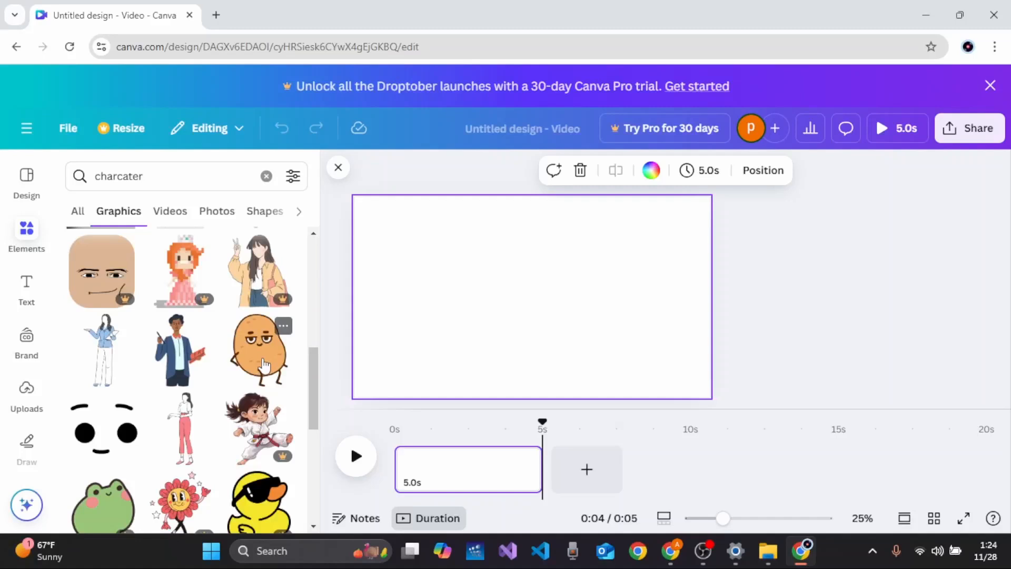
pyautogui.moveTo(263, 364); pyautogui.dragTo(399, 280)
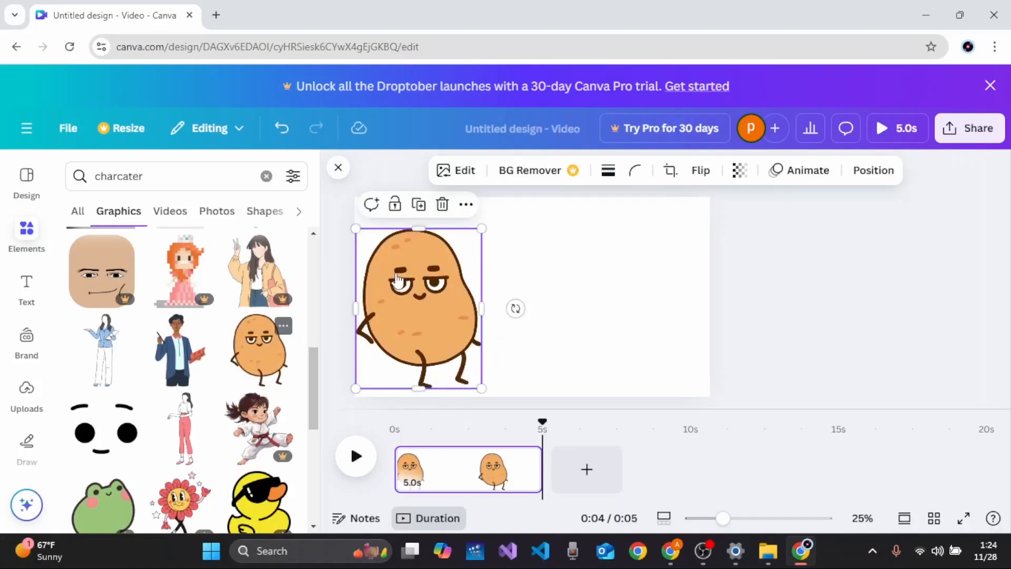
# Step: Stretch the potato character slightly wider and taller at the canvas's left side
pyautogui.click(564, 287)
pyautogui.click(454, 301)
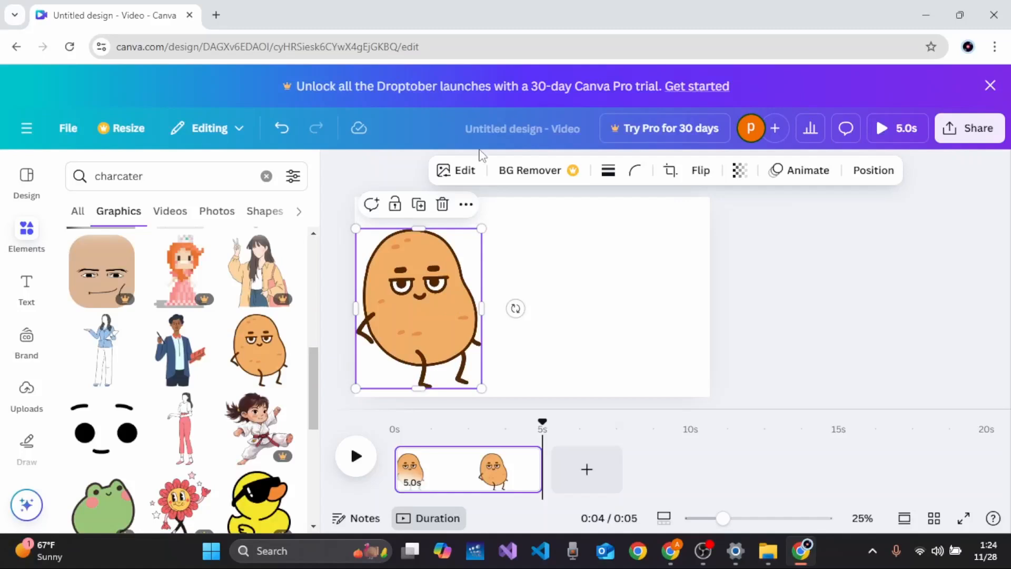
pyautogui.moveTo(483, 308)
pyautogui.mouseDown()
pyautogui.moveTo(509, 308)
pyautogui.moveTo(450, 301)
pyautogui.moveTo(491, 296)
pyautogui.mouseUp()
pyautogui.scroll(-3, 456, 290)
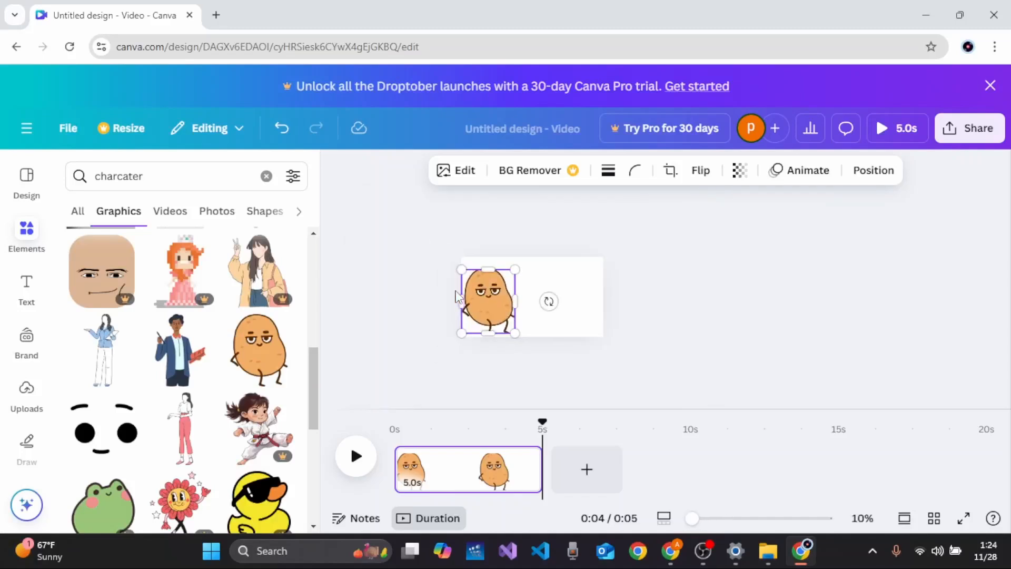
pyautogui.scroll(2, 456, 292)
pyautogui.scroll(5, 456, 294)
pyautogui.scroll(-5, 457, 294)
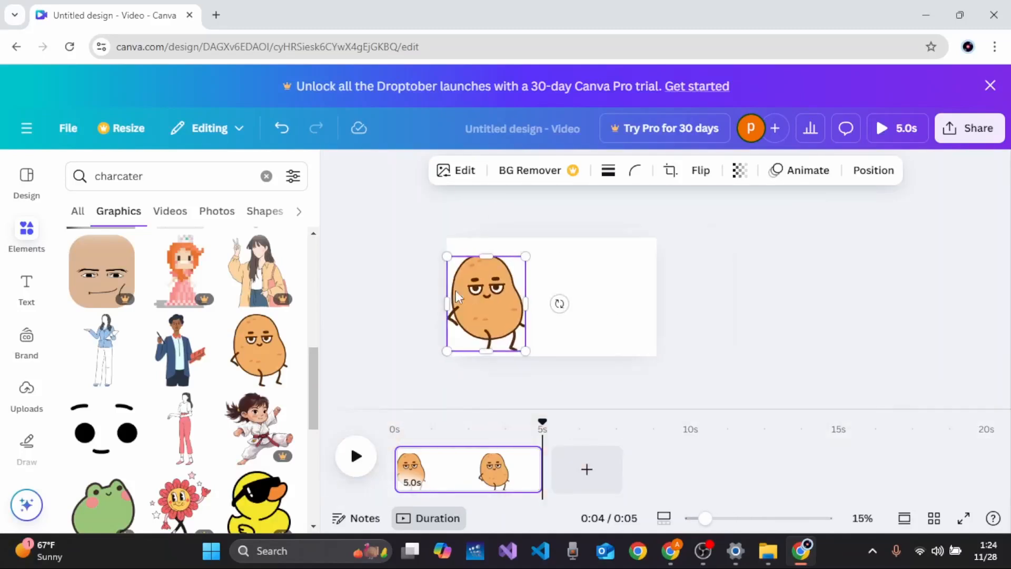
pyautogui.scroll(2, 456, 293)
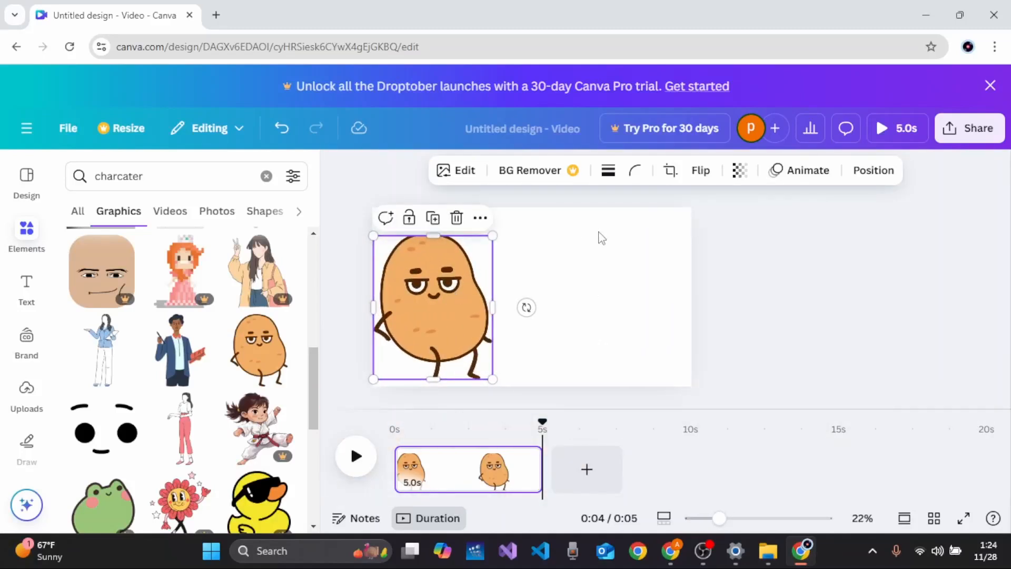
pyautogui.click(563, 247)
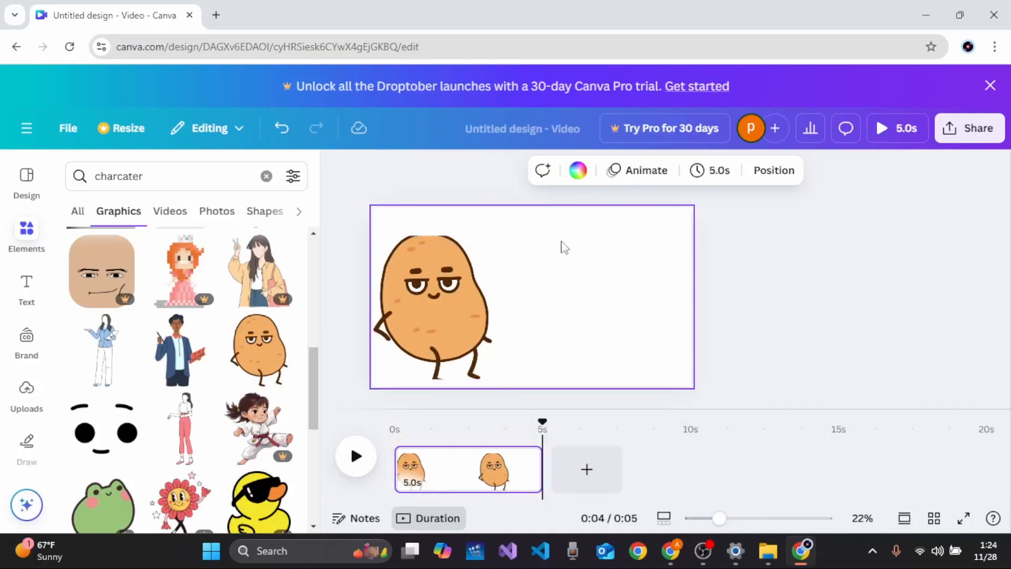
pyautogui.click(449, 269)
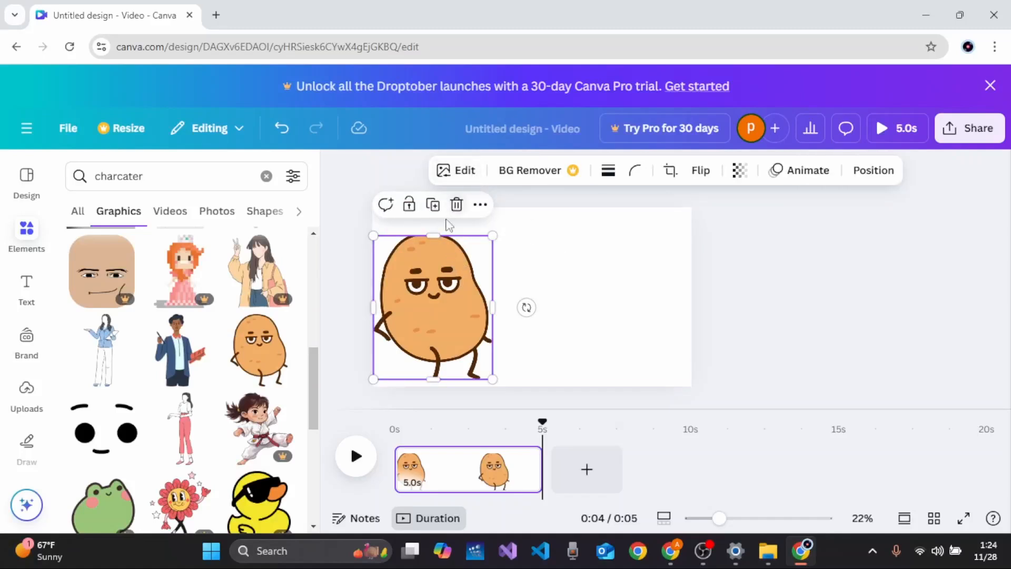
pyautogui.moveTo(435, 234); pyautogui.dragTo(435, 225)
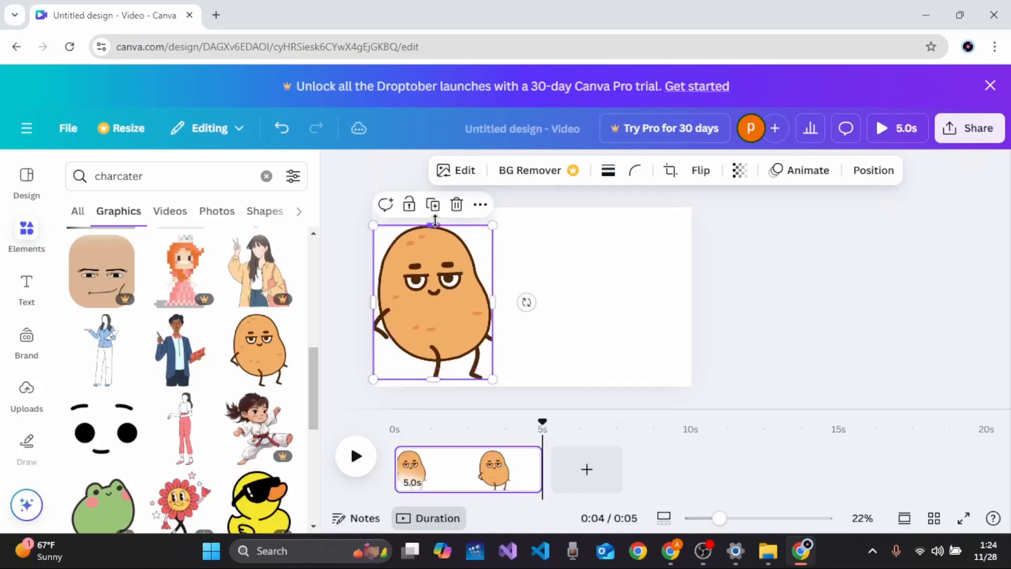
pyautogui.click(511, 253)
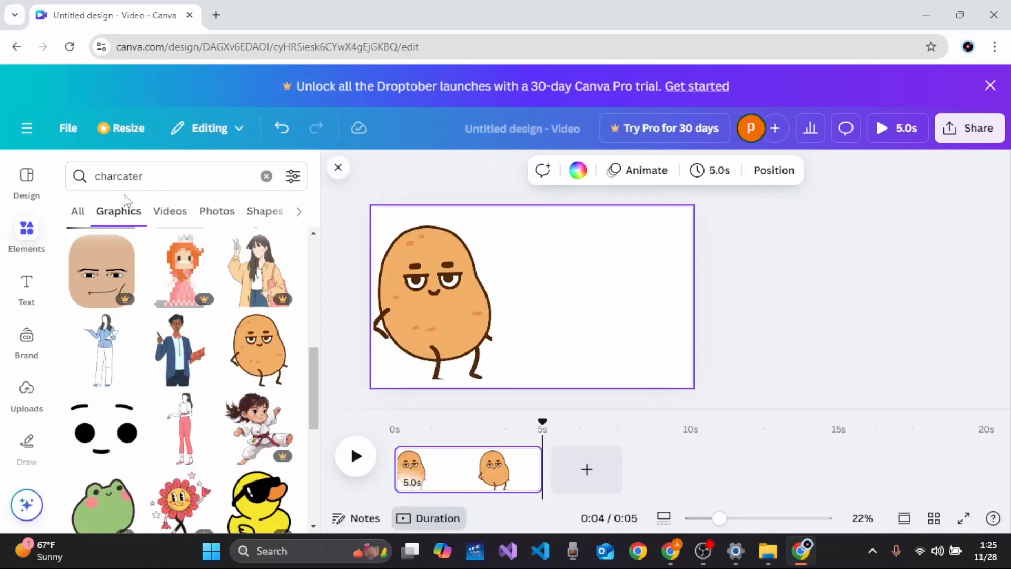
# Step: Add a heading text box to the canvas from the default text styles
pyautogui.click(26, 290)
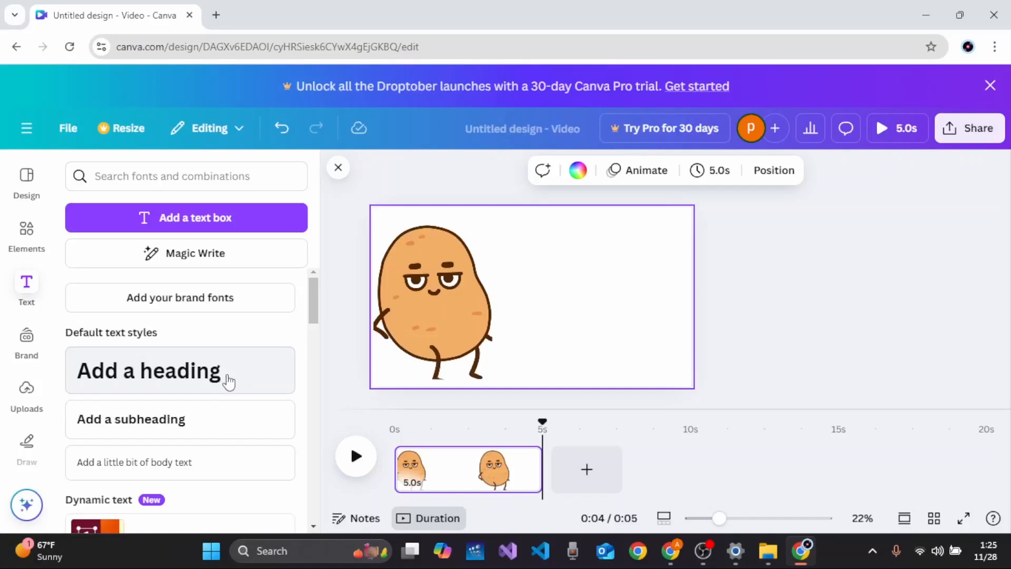
pyautogui.scroll(-5, 226, 474)
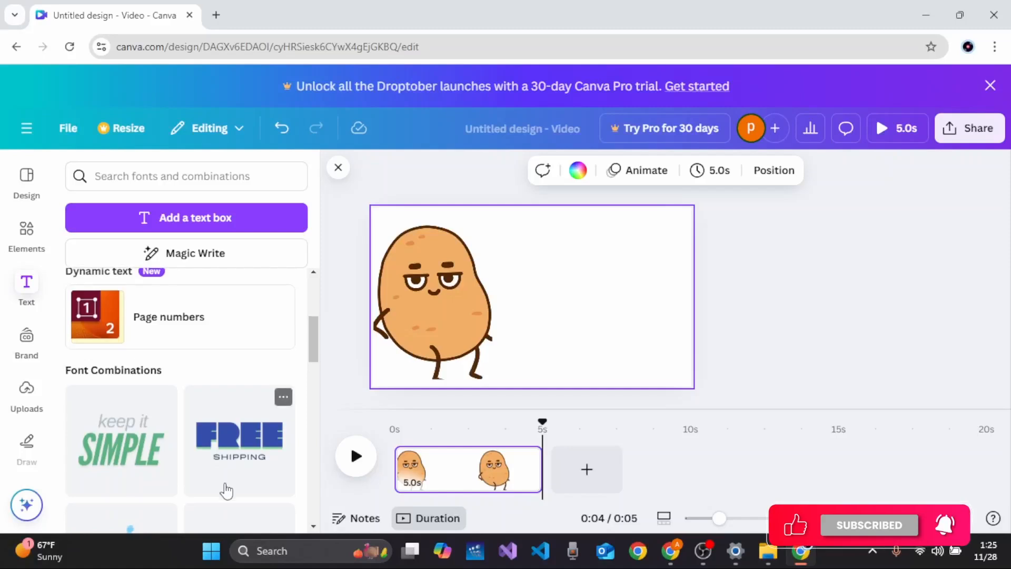
pyautogui.scroll(-1, 227, 489)
pyautogui.scroll(-3, 226, 491)
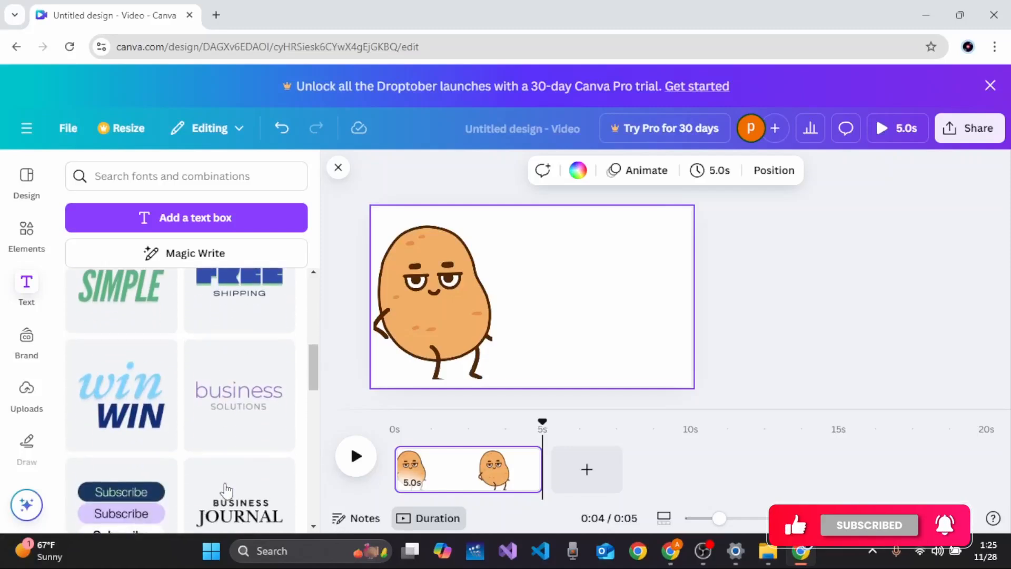
pyautogui.scroll(8, 227, 490)
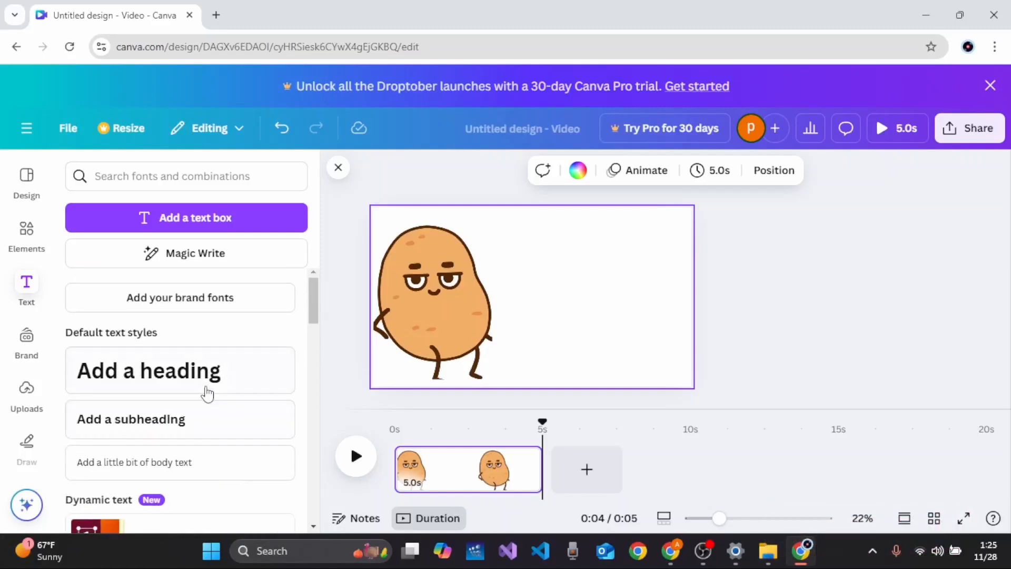
pyautogui.click(216, 383)
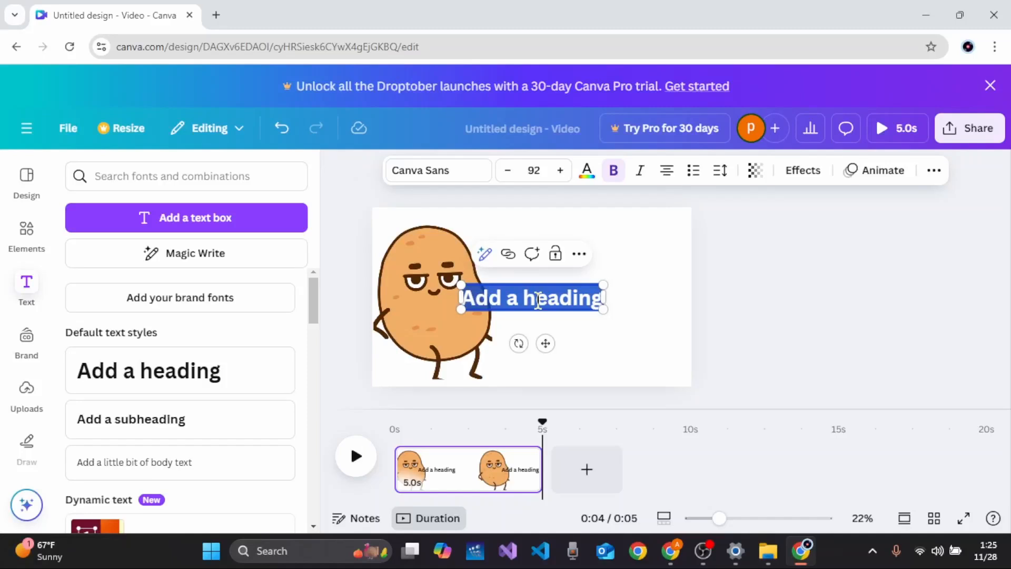
# Step: Replace the heading text with "Welcome to Create , Login and Delete" and narrow its text box
pyautogui.write('Welcome to')
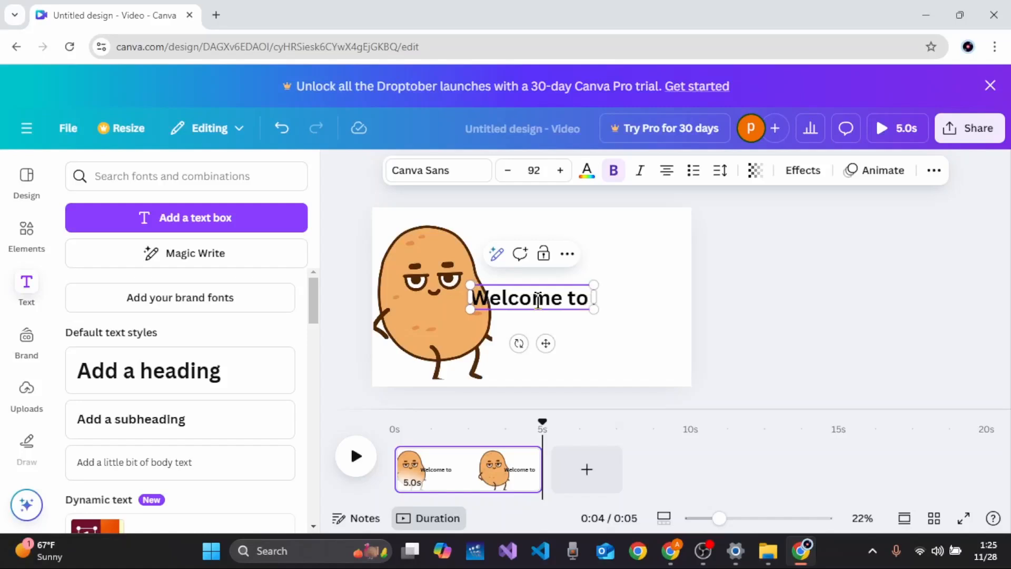
pyautogui.write(' Crea')
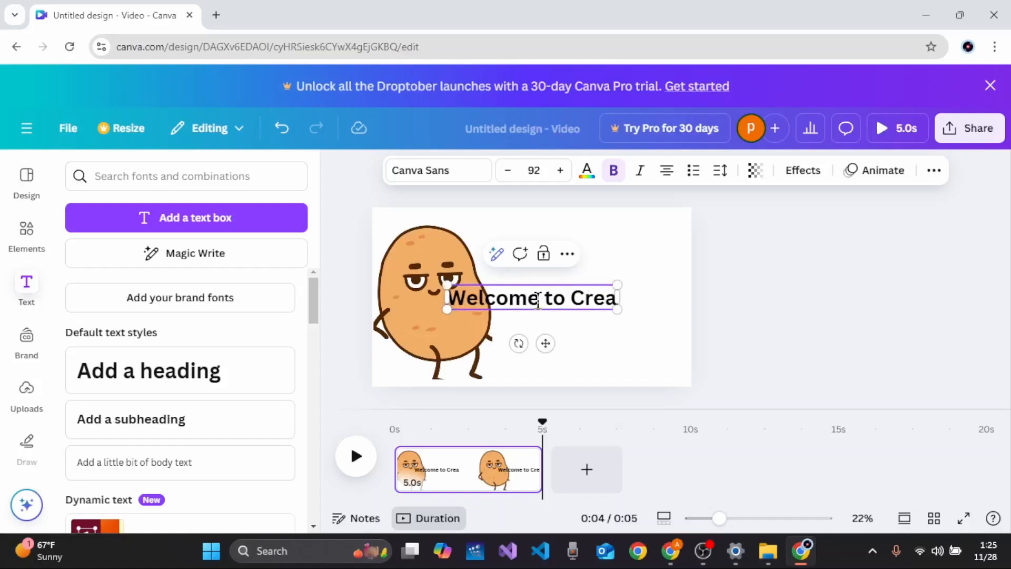
pyautogui.write('te , ')
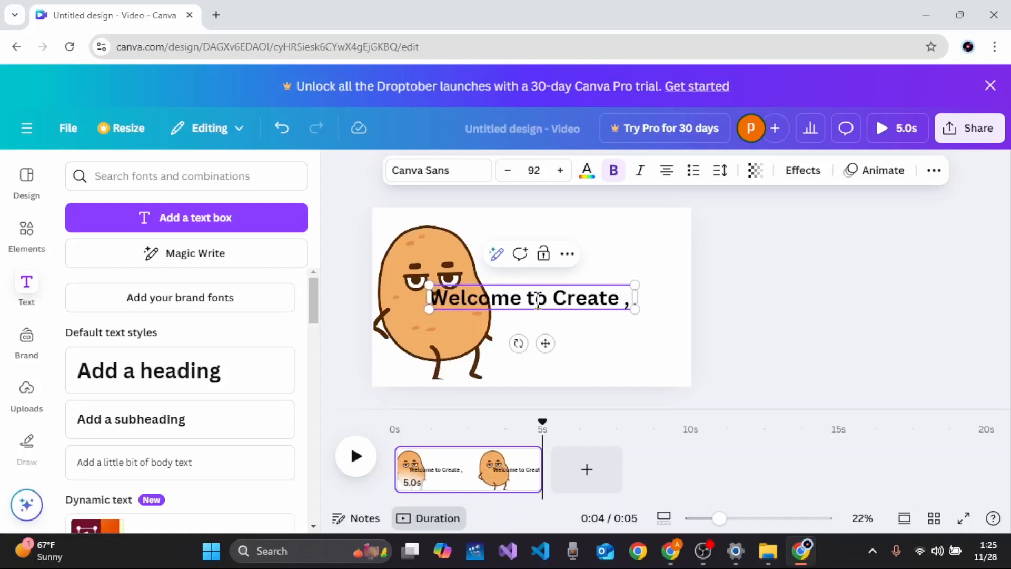
pyautogui.write('Login')
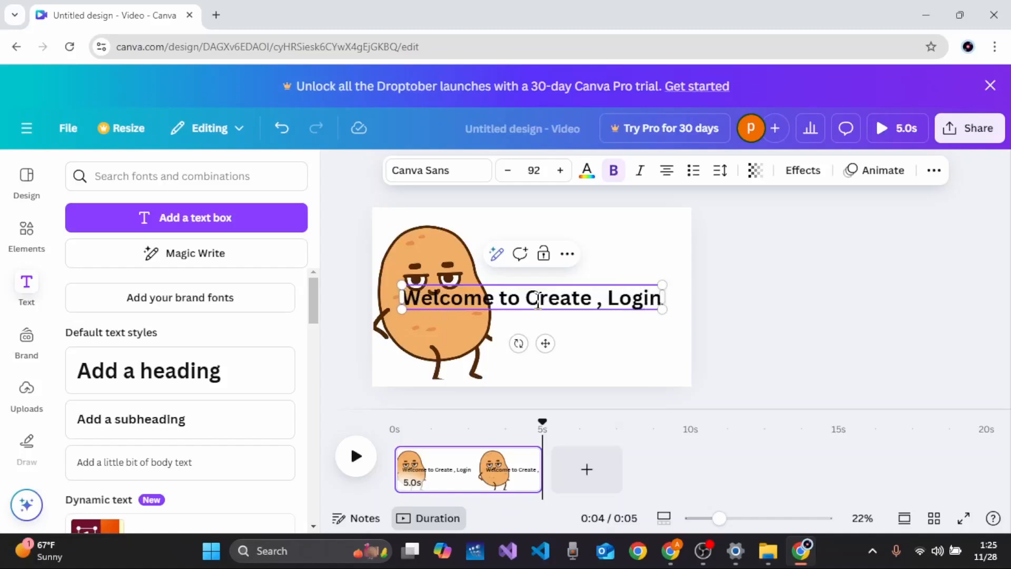
pyautogui.write(' ,')
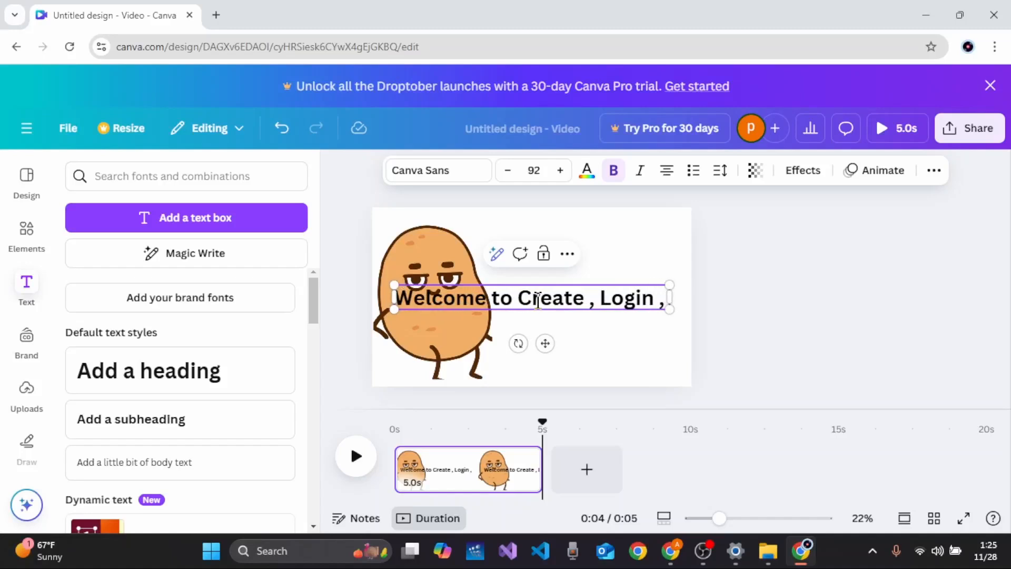
pyautogui.press('BackSpace')
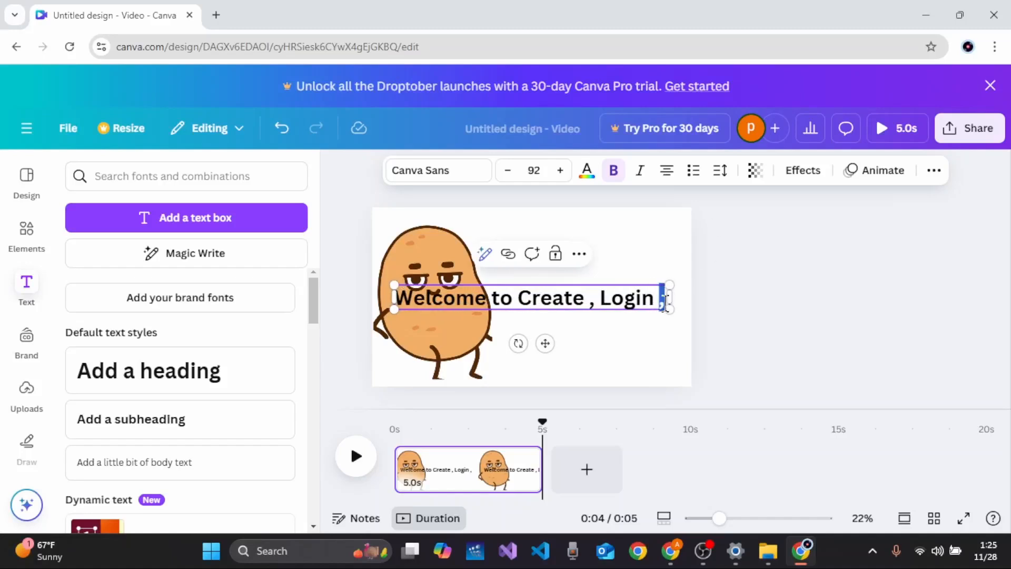
pyautogui.write('and')
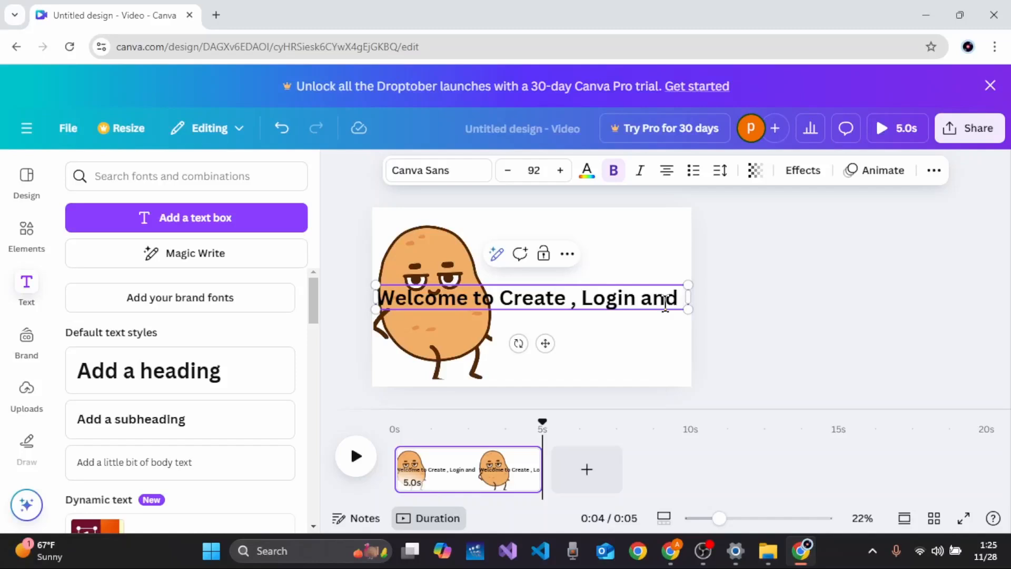
pyautogui.write(' Delete')
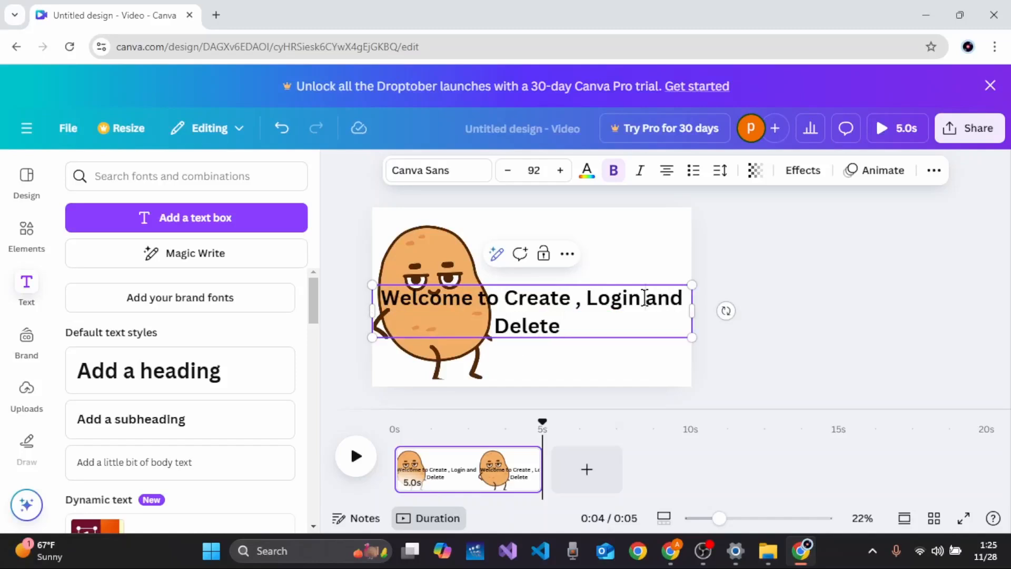
pyautogui.moveTo(692, 311); pyautogui.dragTo(665, 311)
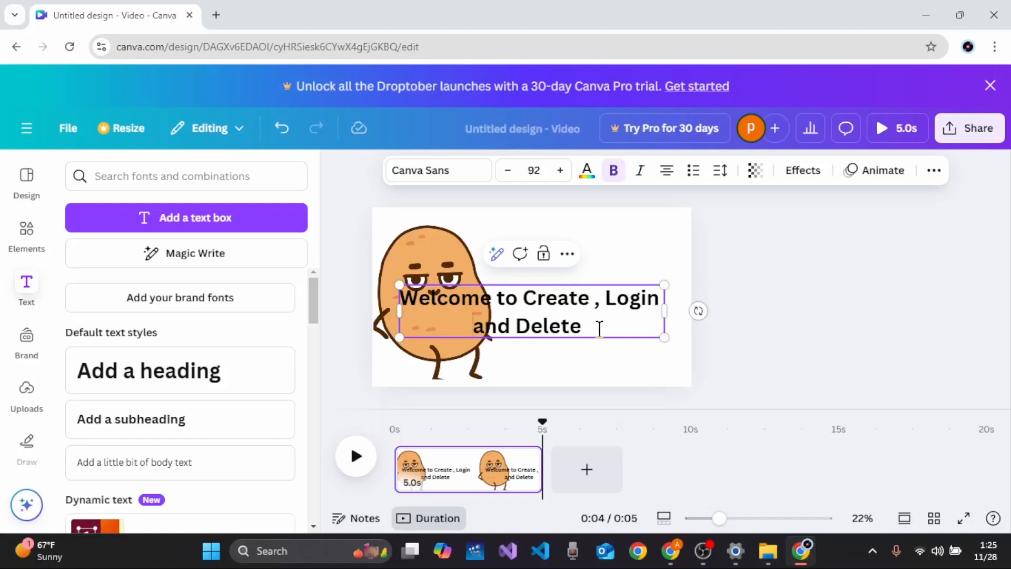
# Step: Select all of the heading's text and reduce its font size to 67
pyautogui.moveTo(600, 327); pyautogui.dragTo(473, 327)
pyautogui.click(401, 283)
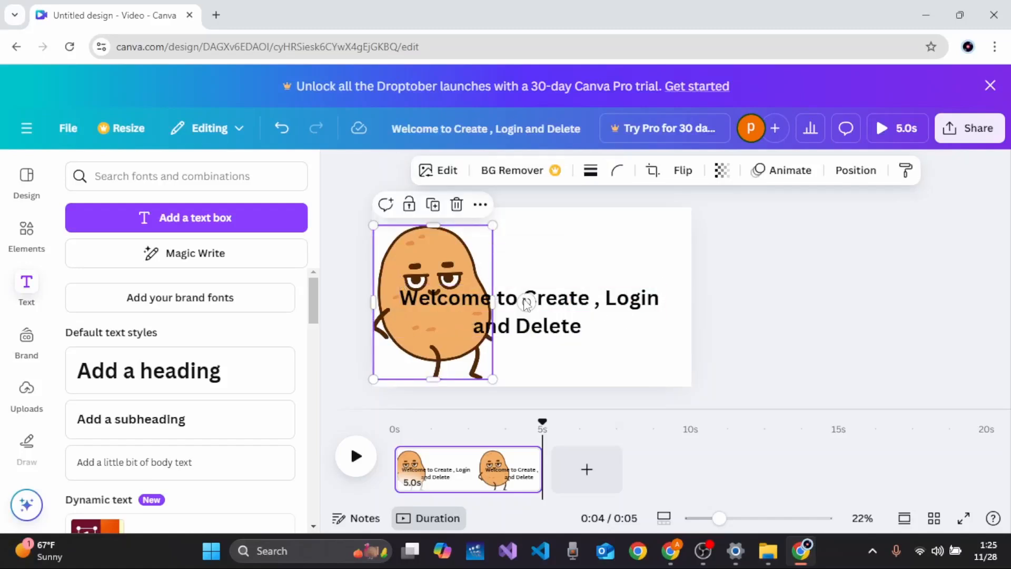
pyautogui.click(592, 330)
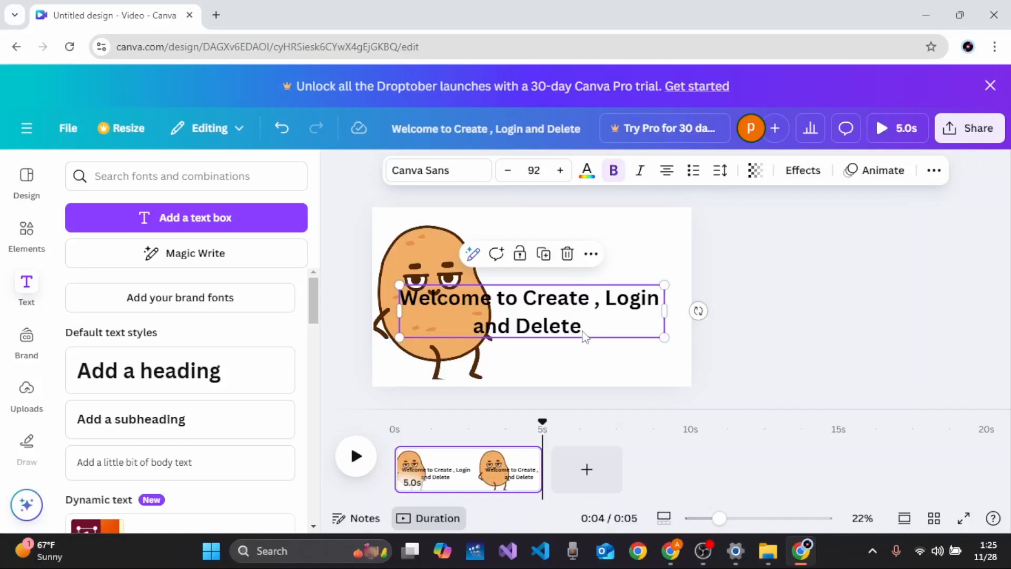
pyautogui.click(582, 326)
pyautogui.moveTo(582, 327); pyautogui.dragTo(473, 328)
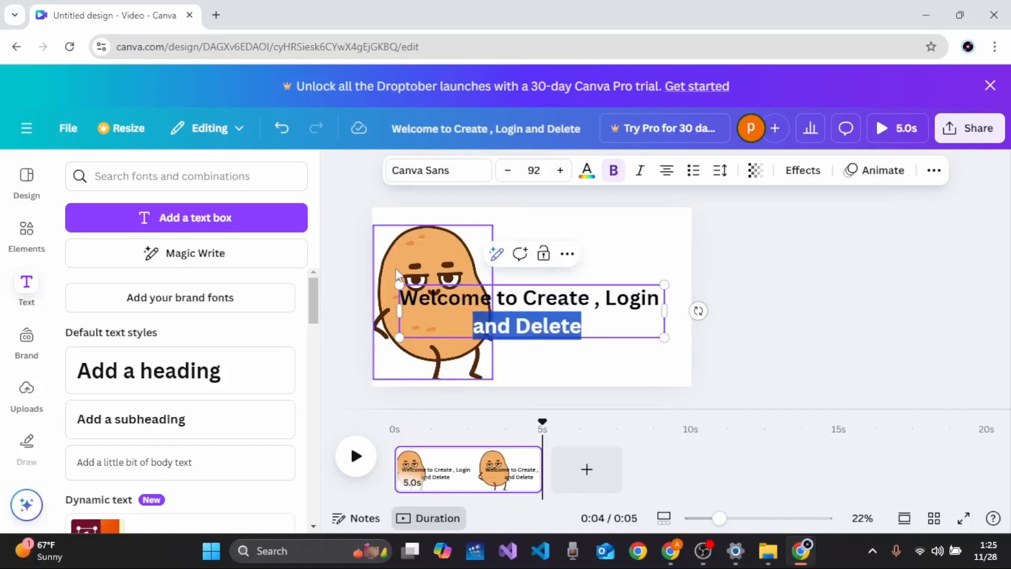
pyautogui.moveTo(421, 287); pyautogui.dragTo(401, 298)
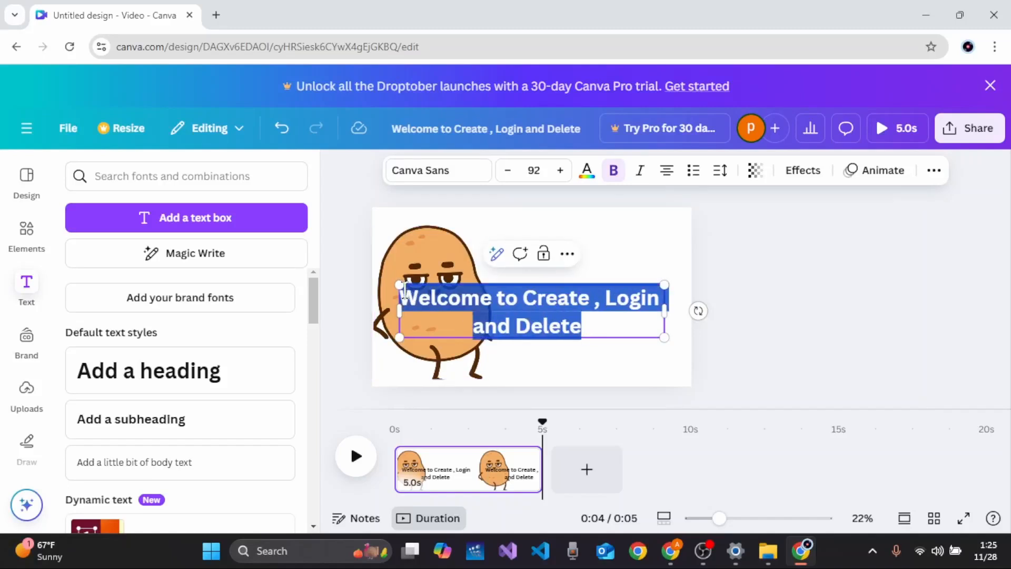
pyautogui.click(508, 174)
pyautogui.click(508, 174)
pyautogui.click(508, 174)
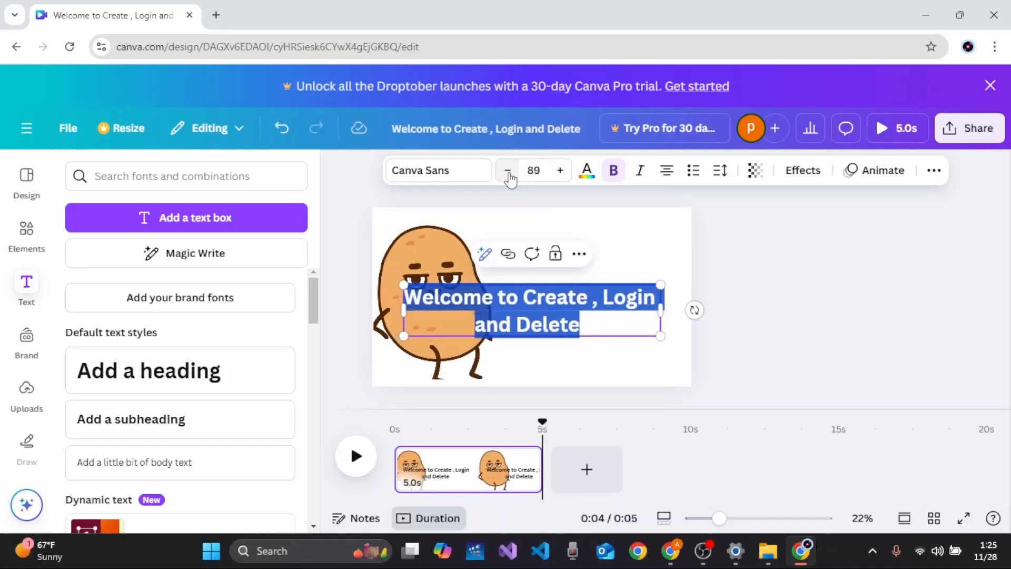
pyautogui.click(508, 174)
pyautogui.click(508, 174)
pyautogui.tripleClick(508, 174)
pyautogui.doubleClick(508, 174)
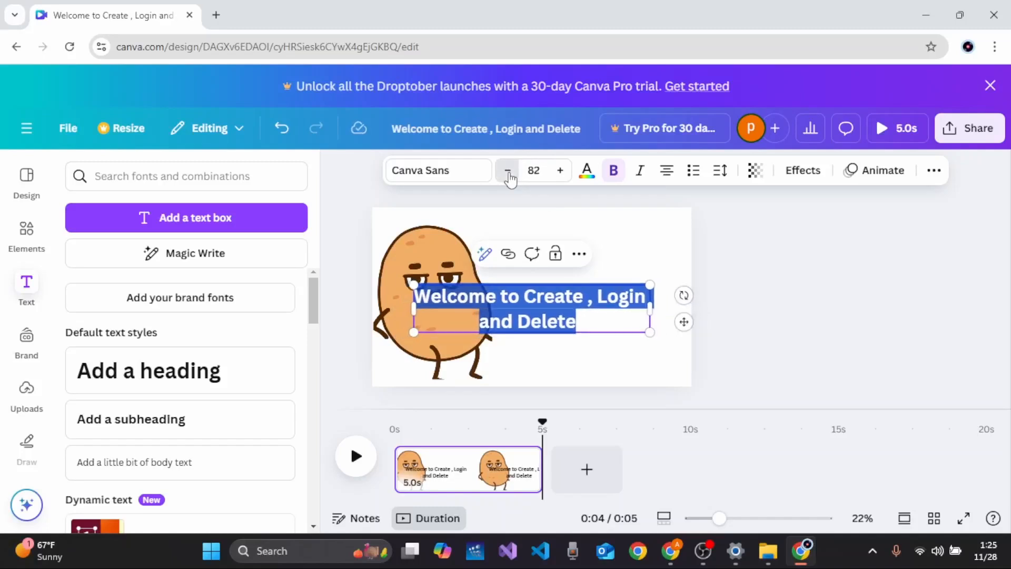
pyautogui.tripleClick(509, 174)
pyautogui.tripleClick(508, 173)
pyautogui.tripleClick(508, 173)
pyautogui.tripleClick(508, 174)
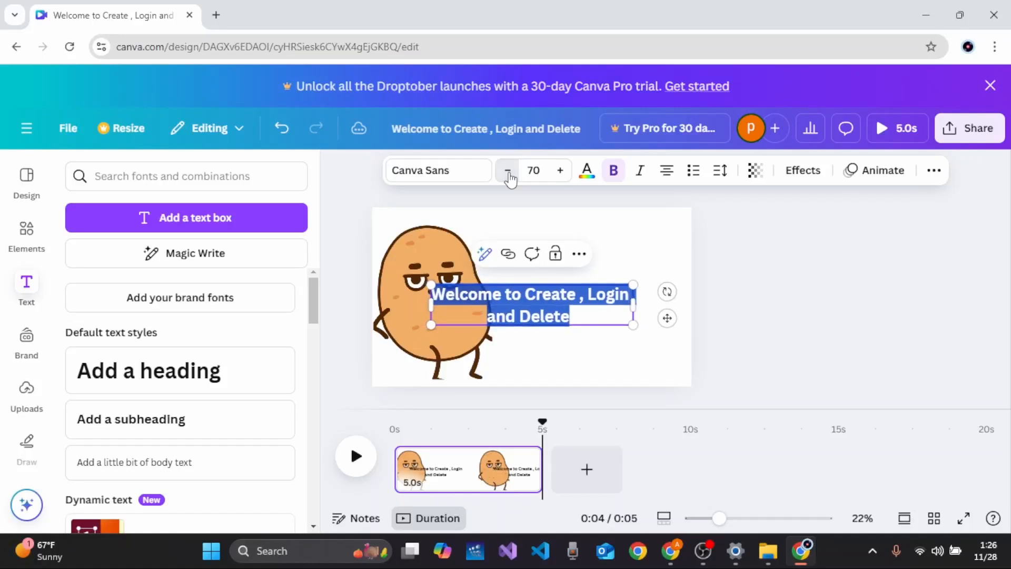
pyautogui.doubleClick(508, 174)
pyautogui.click(509, 173)
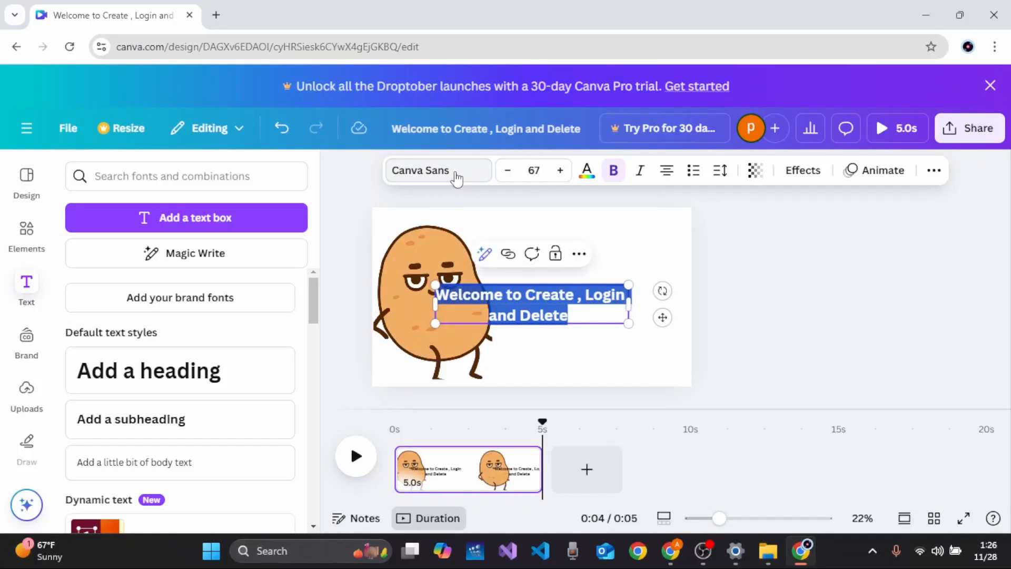
# Step: Browse the Handwriting fonts and set the heading's font to Canva Student Font
pyautogui.click(456, 177)
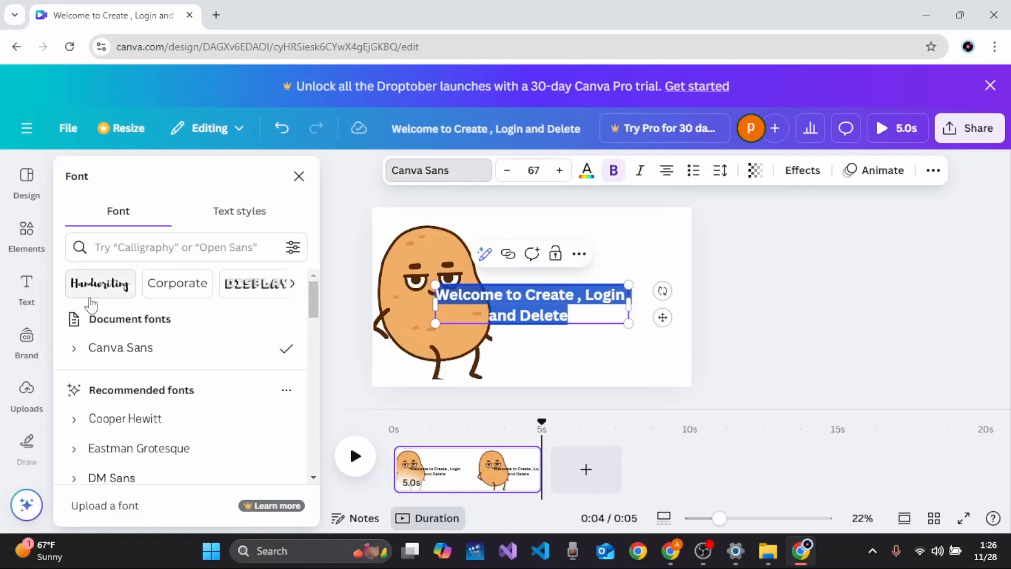
pyautogui.click(104, 295)
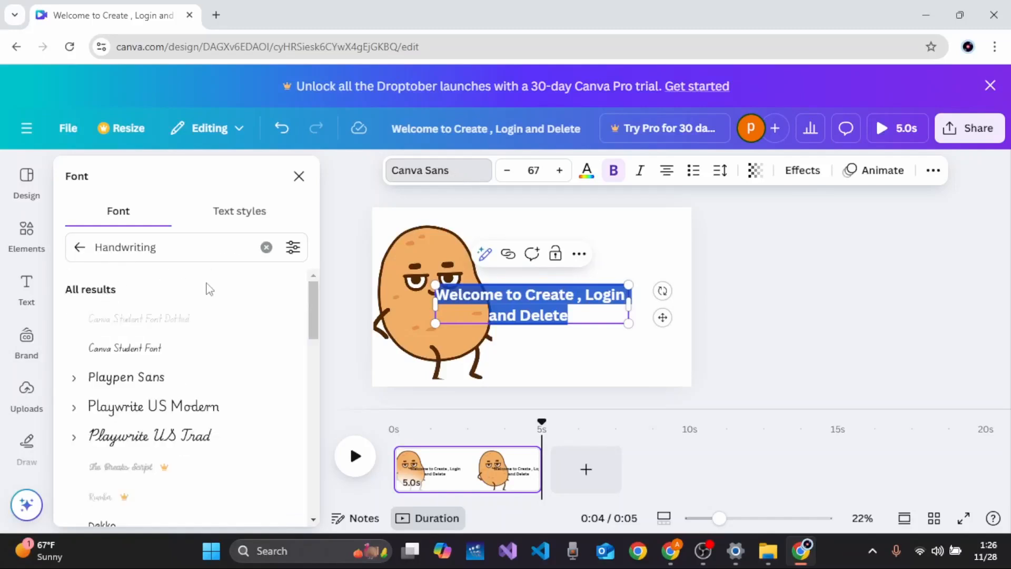
pyautogui.click(137, 384)
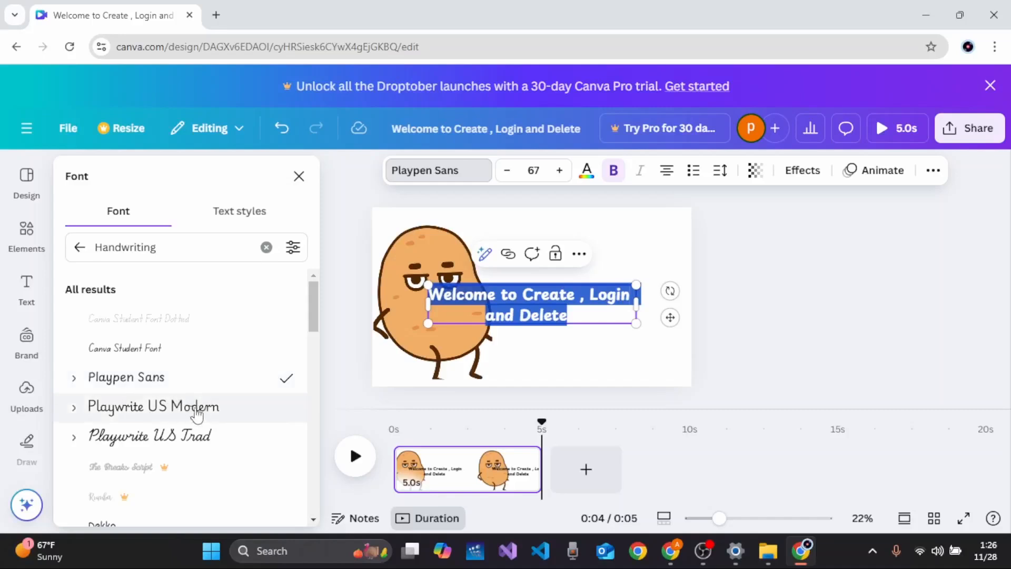
pyautogui.click(166, 448)
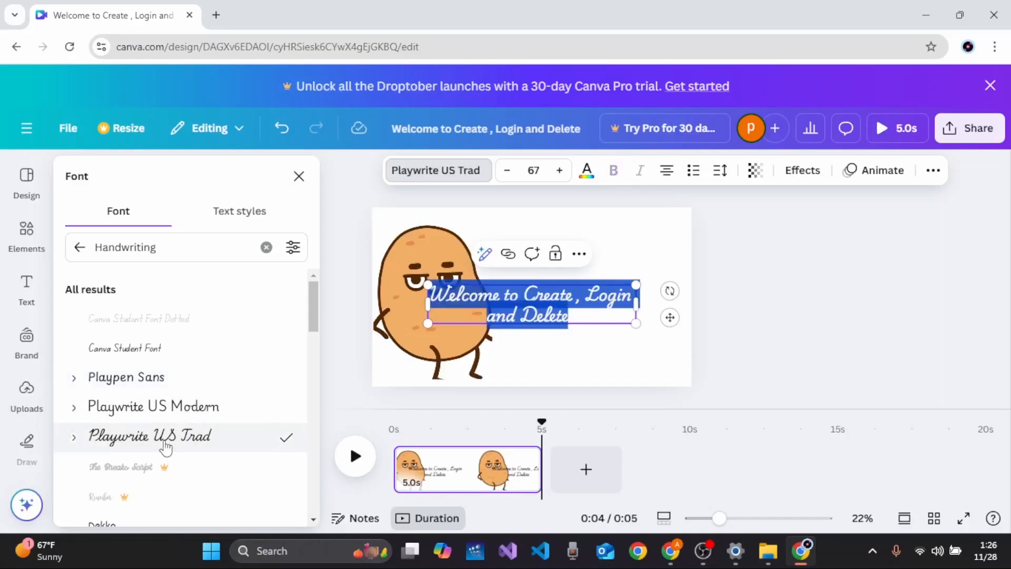
pyautogui.click(183, 357)
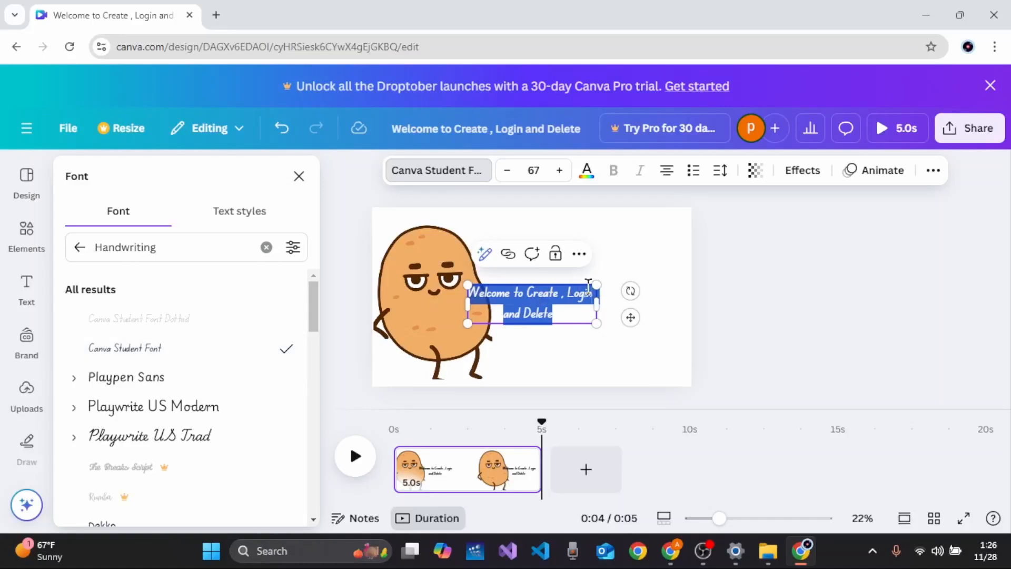
# Step: Scale the heading up to font size 106 and place it at the canvas's upper right
pyautogui.moveTo(630, 317); pyautogui.dragTo(706, 302)
pyautogui.click(653, 283)
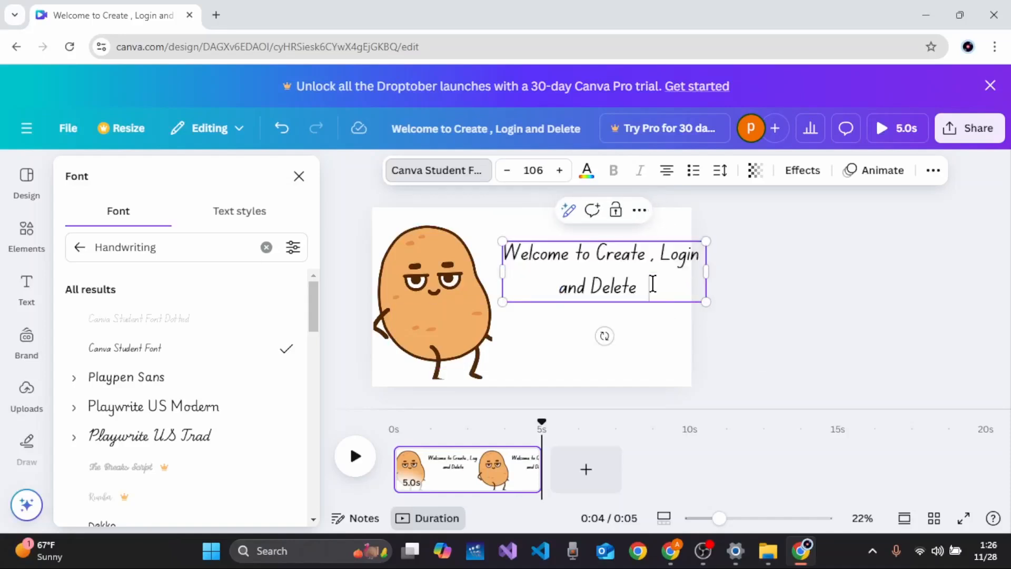
pyautogui.click(643, 336)
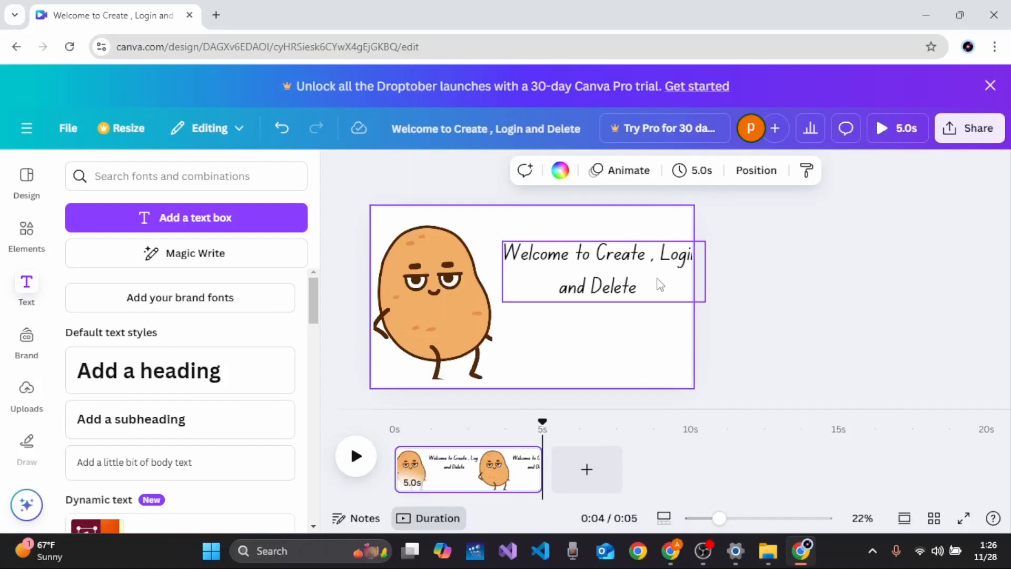
pyautogui.click(653, 248)
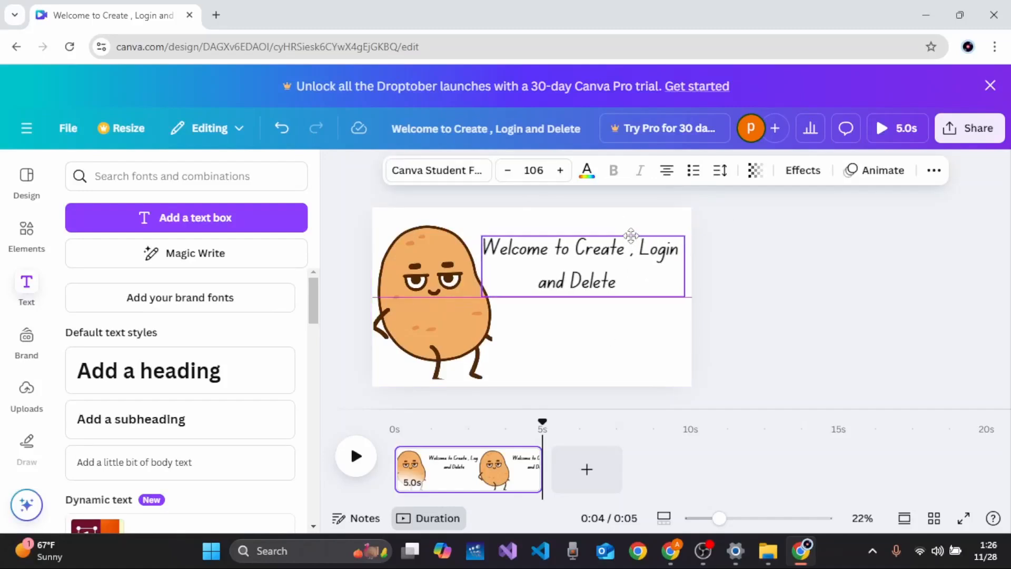
# Step: Change the heading's text colour to red using the custom colour picker
pyautogui.click(587, 171)
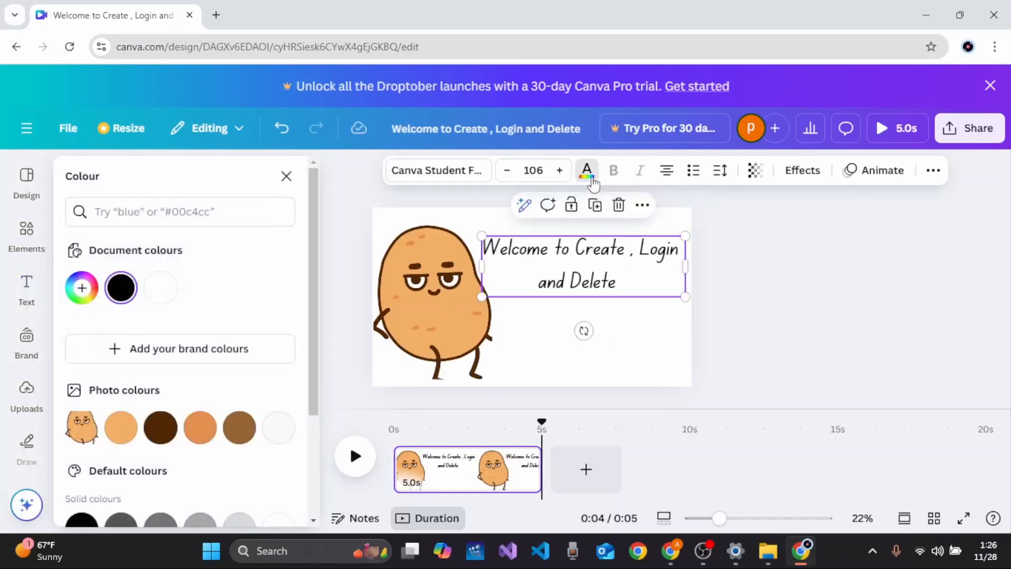
pyautogui.click(82, 302)
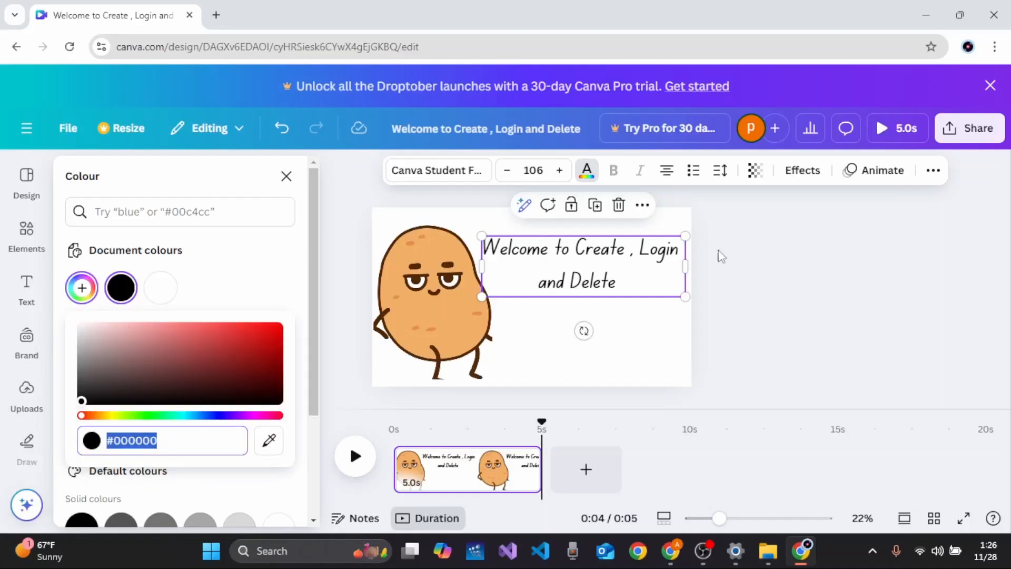
pyautogui.click(620, 289)
pyautogui.moveTo(623, 284); pyautogui.dragTo(488, 246)
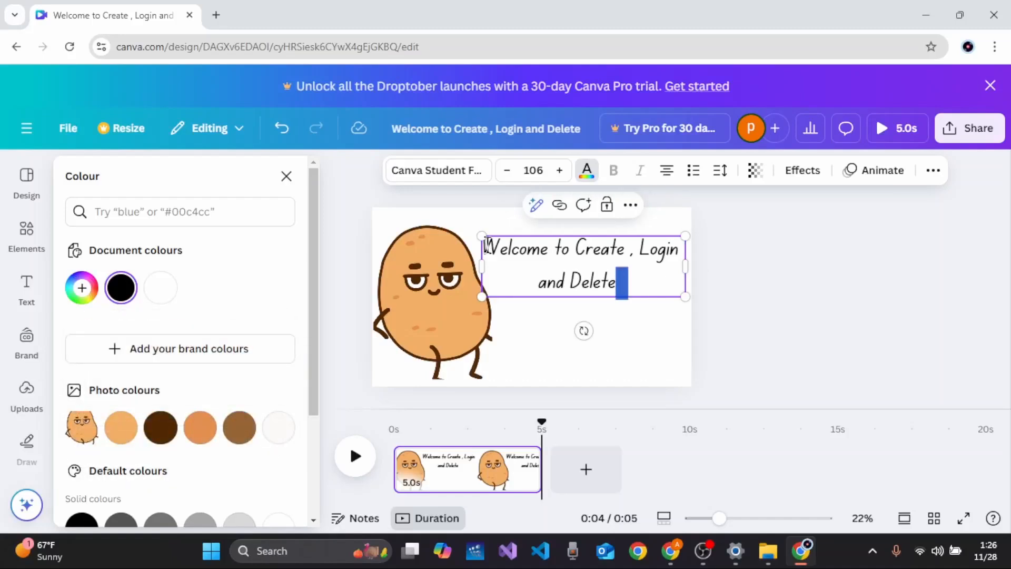
pyautogui.click(626, 287)
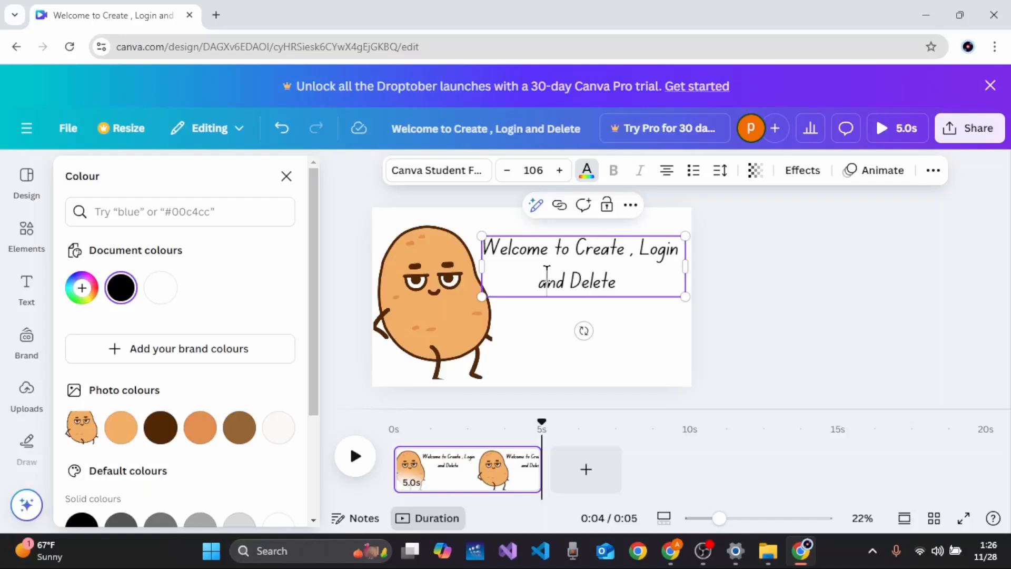
pyautogui.moveTo(625, 282); pyautogui.dragTo(620, 282)
pyautogui.doubleClick(664, 273)
# Step: Apply the Splice effect to the heading with thickness 76, offset 59 and direction 68
pyautogui.click(803, 170)
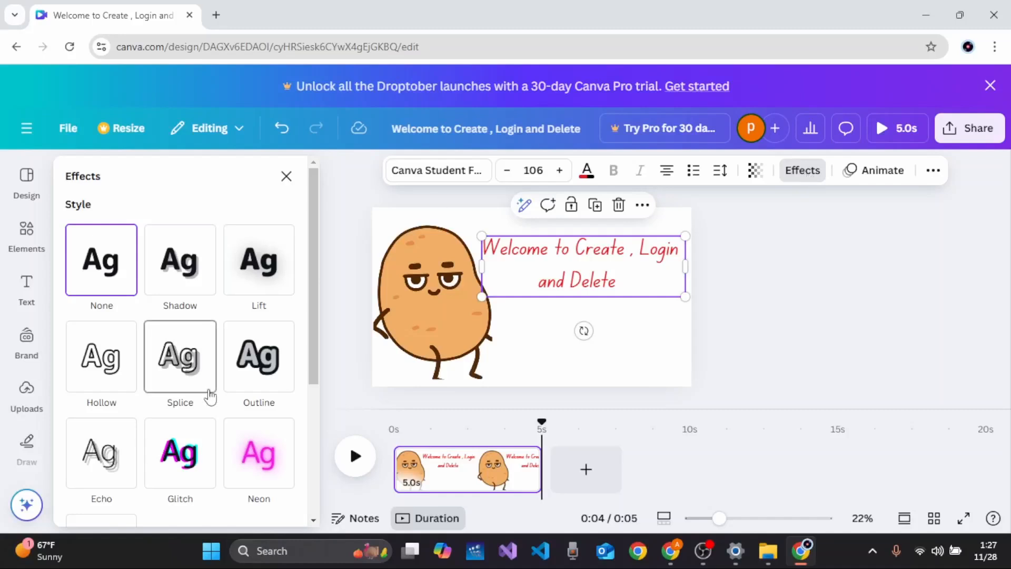
pyautogui.click(244, 387)
pyautogui.click(183, 381)
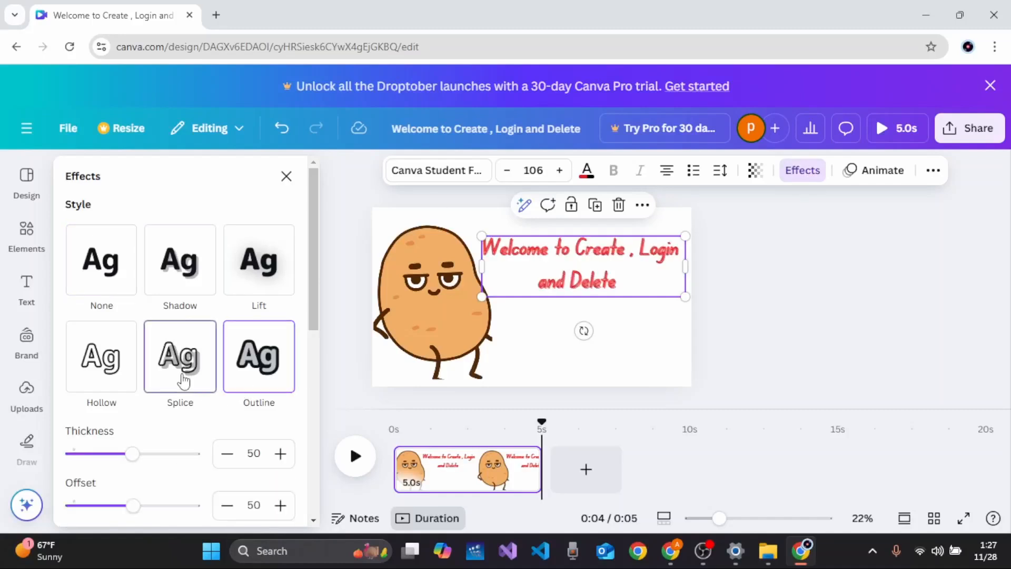
pyautogui.scroll(-1, 217, 418)
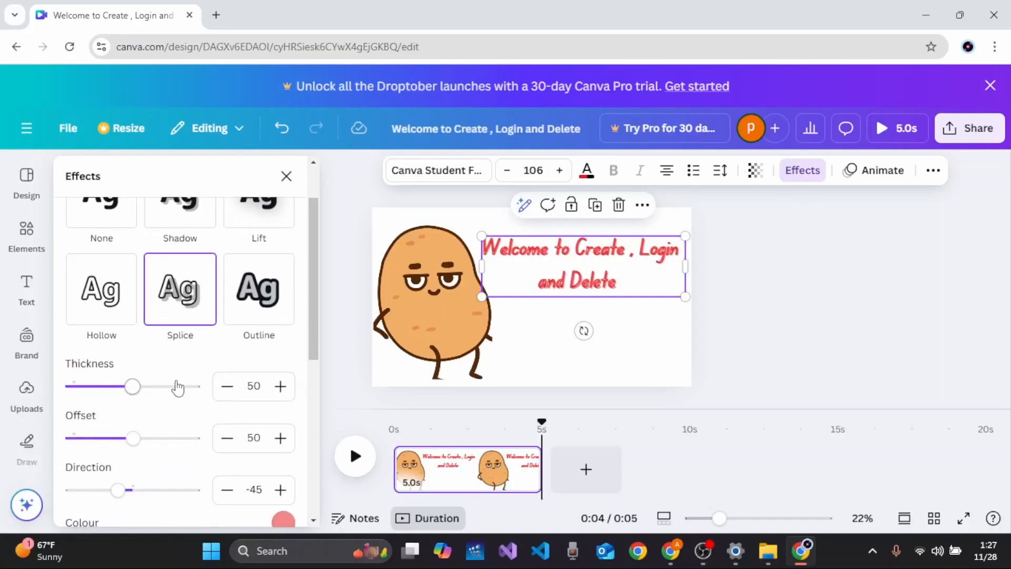
pyautogui.moveTo(135, 387); pyautogui.dragTo(163, 387)
pyautogui.moveTo(134, 438)
pyautogui.mouseDown()
pyautogui.moveTo(190, 441)
pyautogui.moveTo(146, 447)
pyautogui.mouseUp()
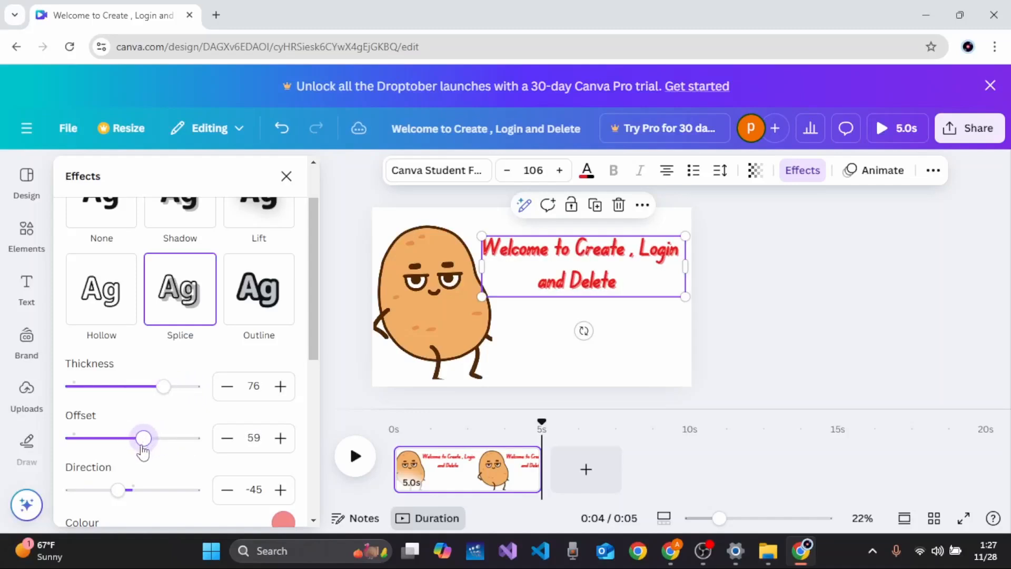
pyautogui.moveTo(119, 488); pyautogui.dragTo(157, 498)
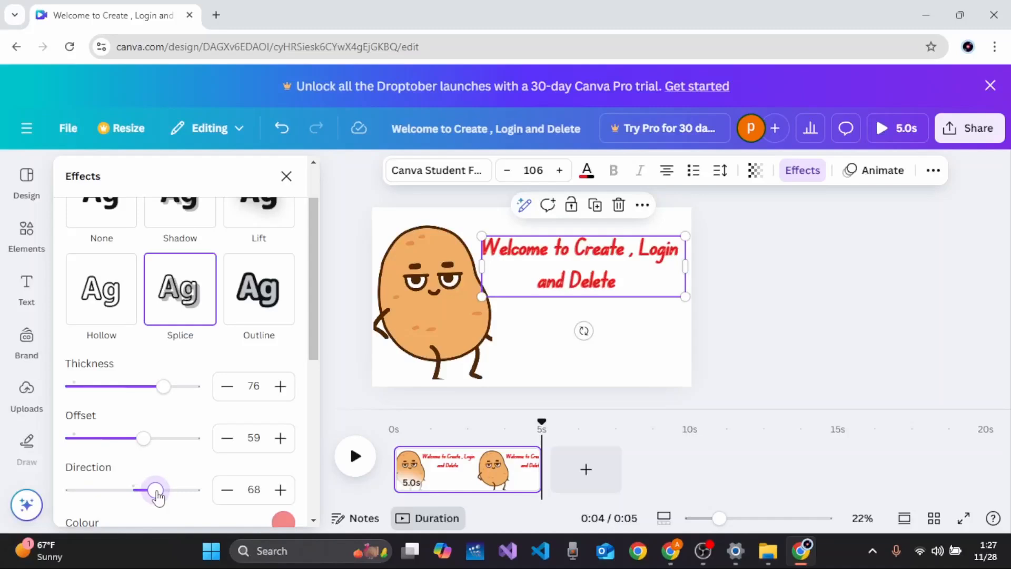
# Step: Try the Shadow and Neon effects, then apply the Glitch effect to the heading and close the effects panel
pyautogui.scroll(2, 129, 384)
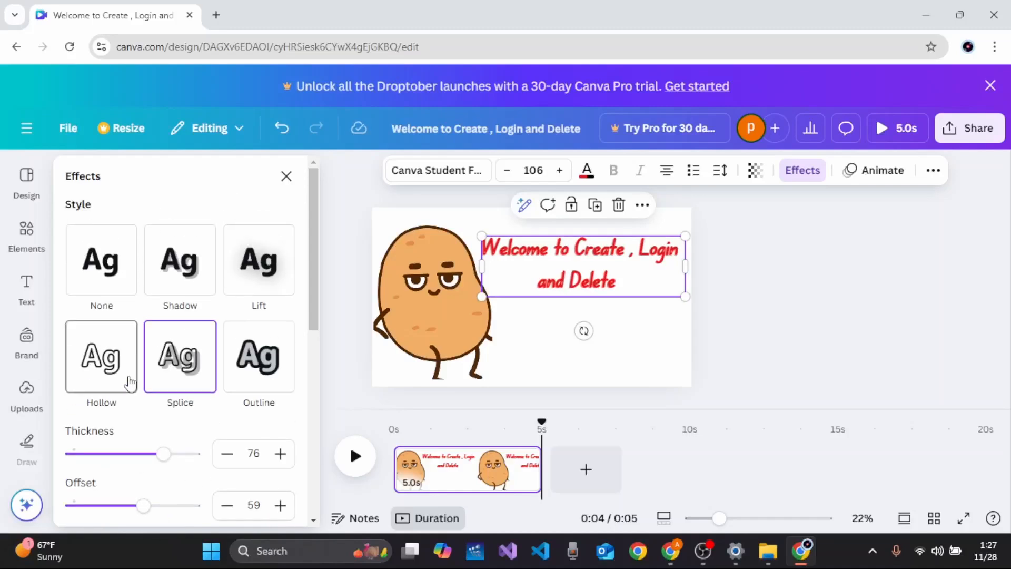
pyautogui.click(172, 287)
pyautogui.scroll(-8, 216, 318)
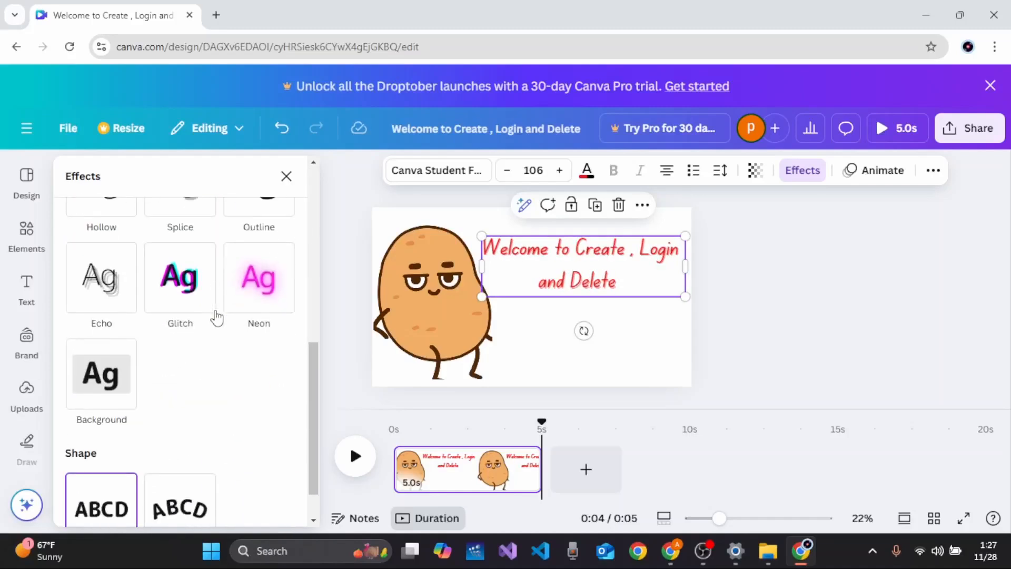
pyautogui.click(266, 281)
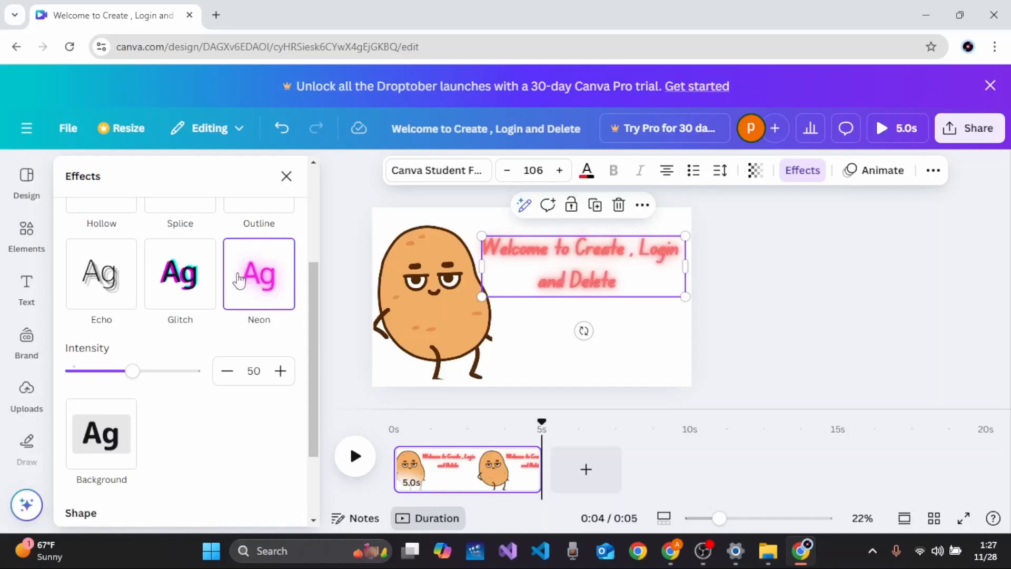
pyautogui.click(196, 280)
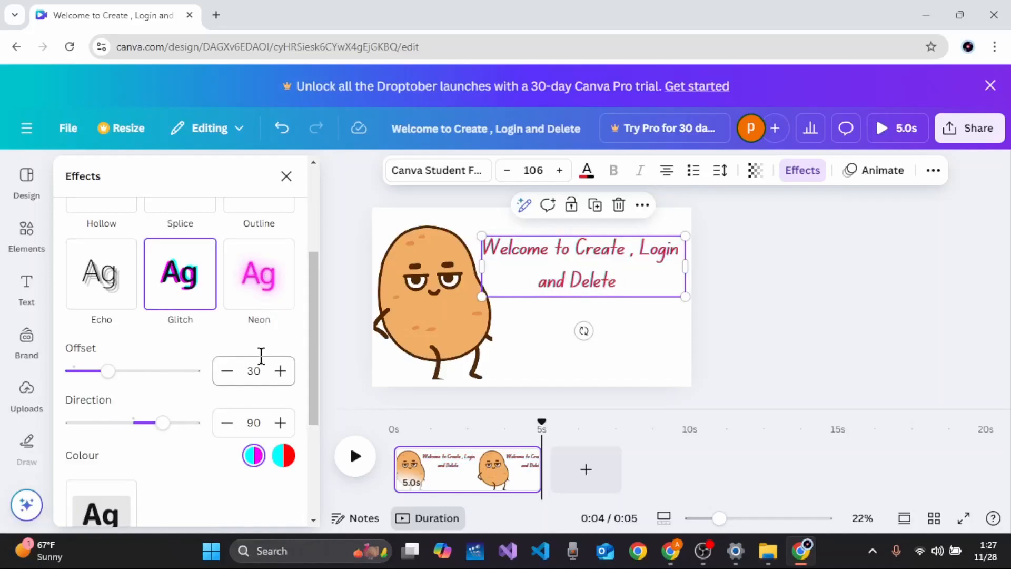
pyautogui.click(287, 179)
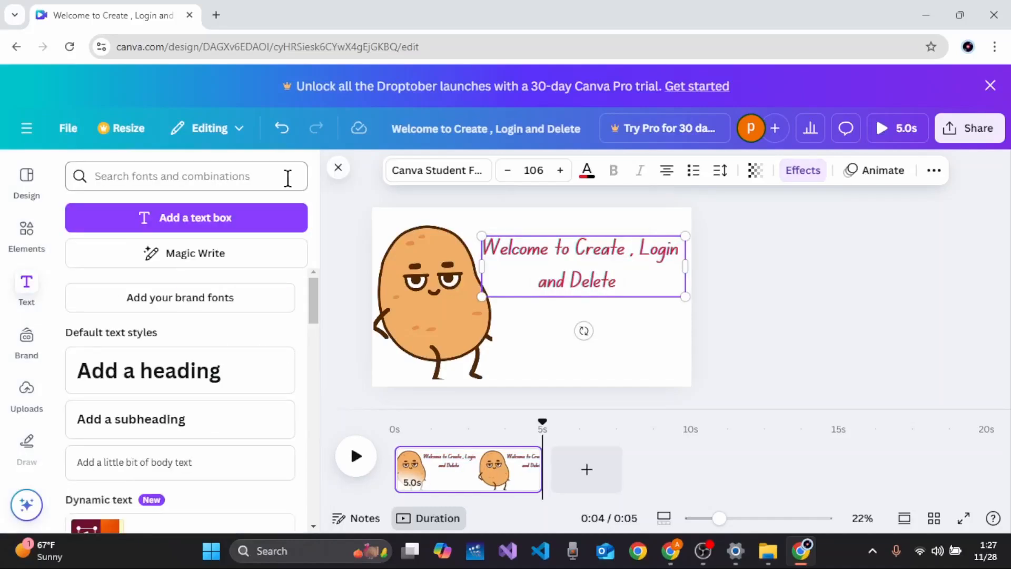
# Step: Move the heading down beside the potato character and undo the unwanted text edit
pyautogui.click(632, 343)
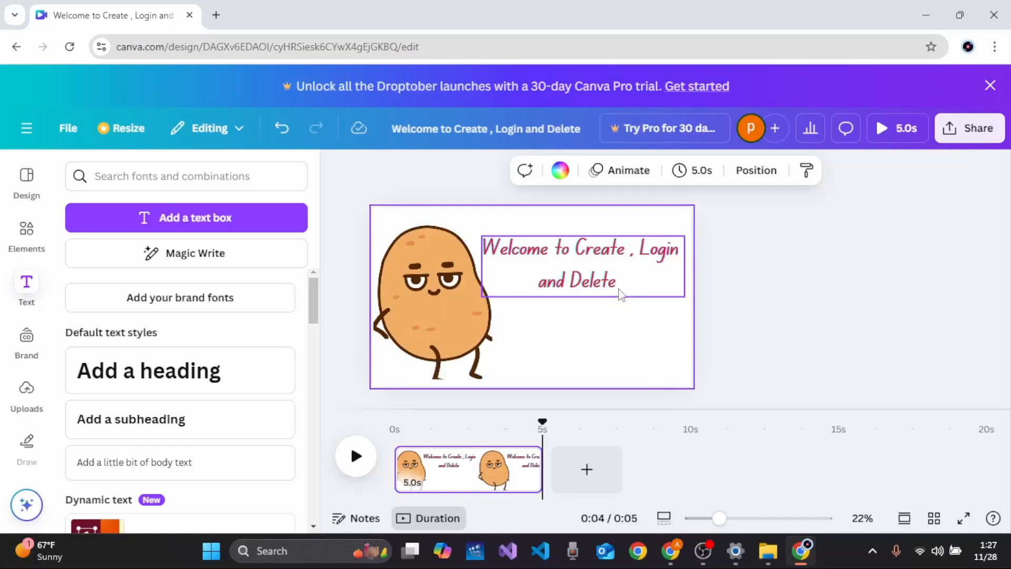
pyautogui.click(620, 240)
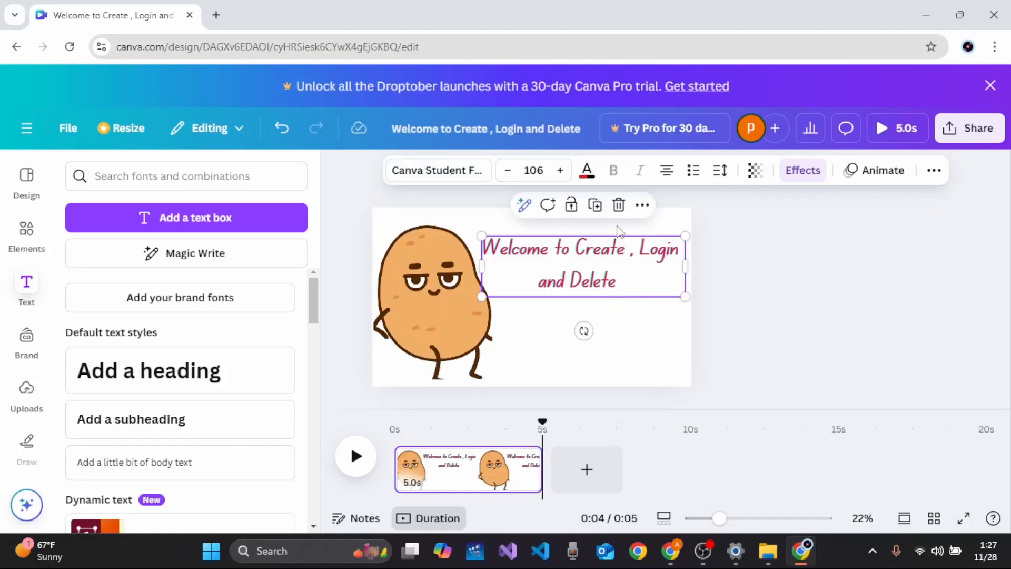
pyautogui.click(612, 328)
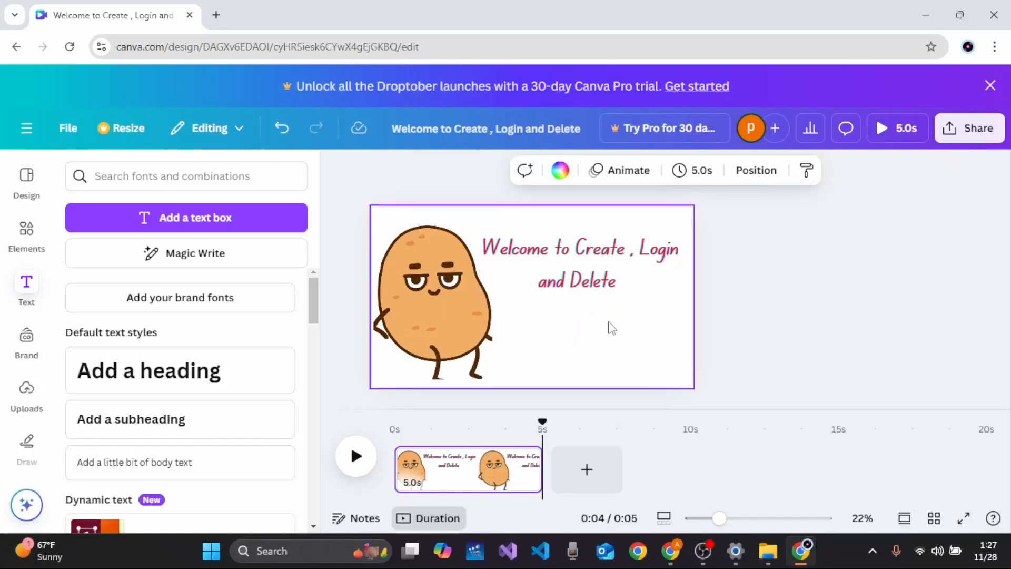
pyautogui.click(585, 258)
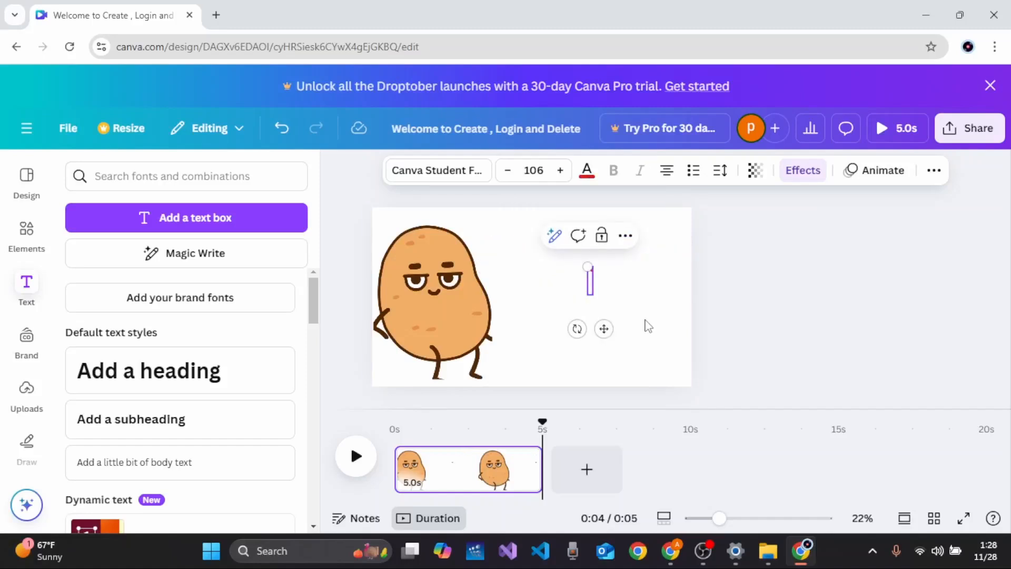
pyautogui.hotkey('ctrl', 'z')
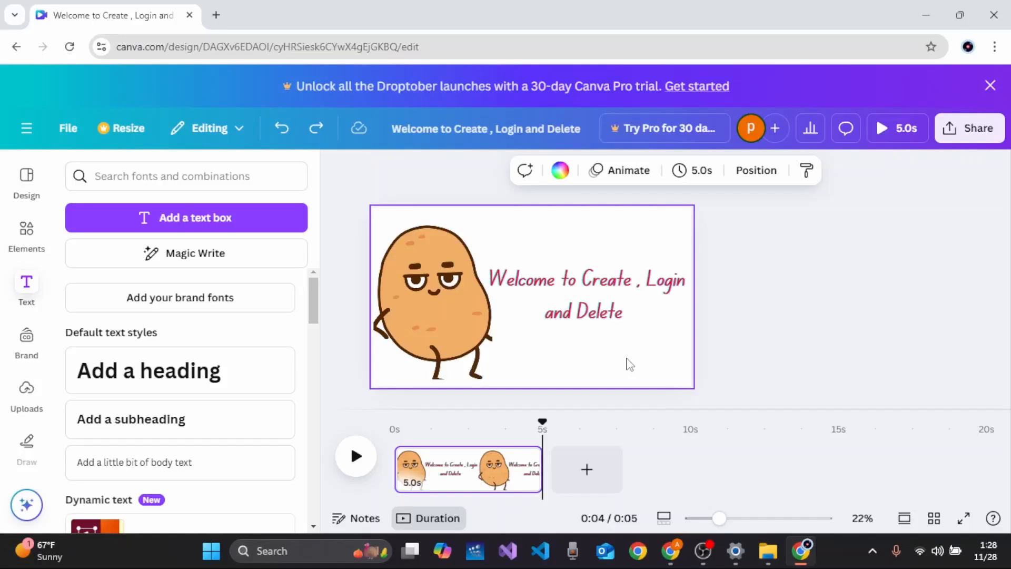
# Step: Try the Breathe animation on the potato character, including its Out option
pyautogui.click(447, 330)
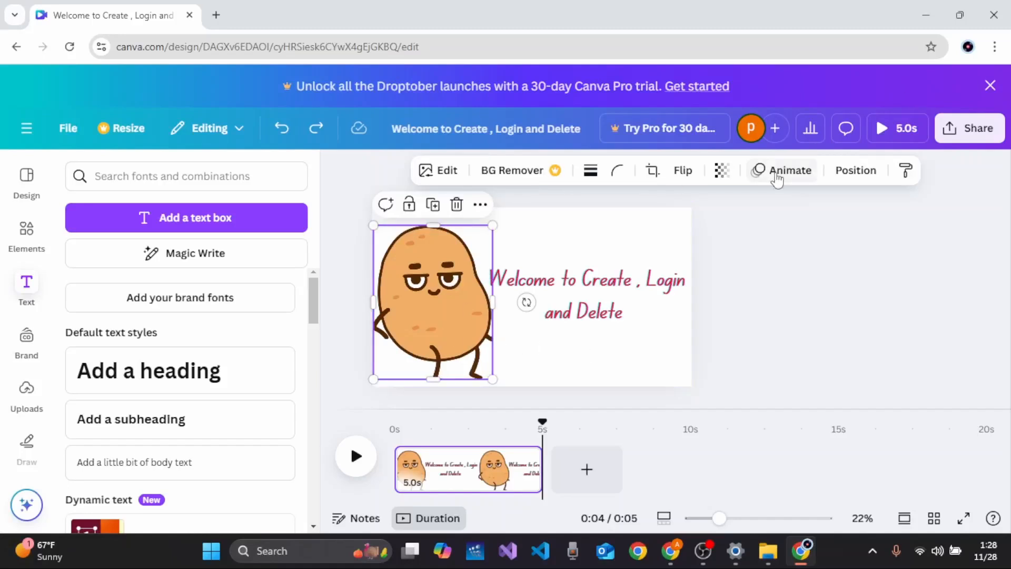
pyautogui.click(777, 178)
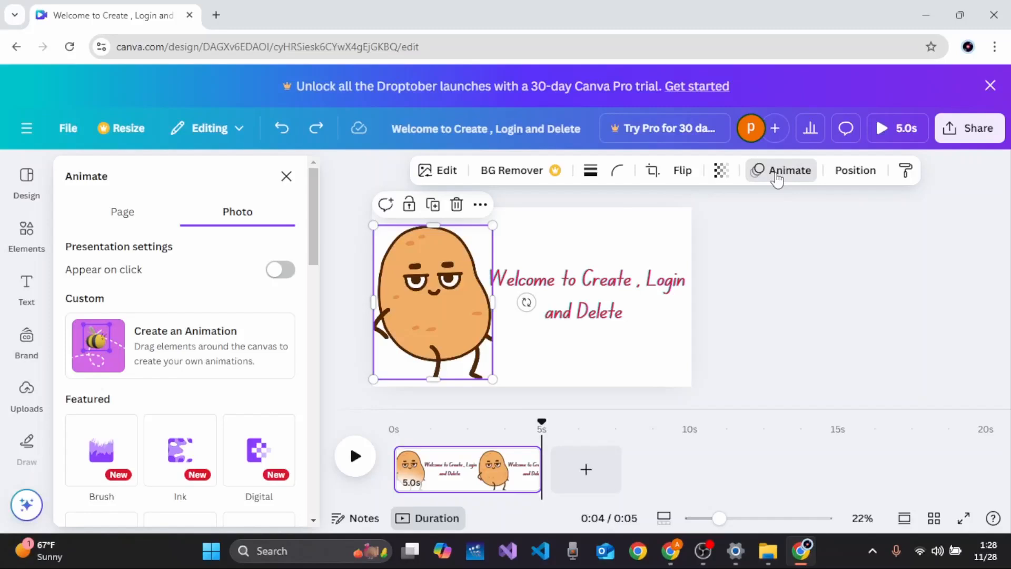
pyautogui.scroll(-3, 232, 333)
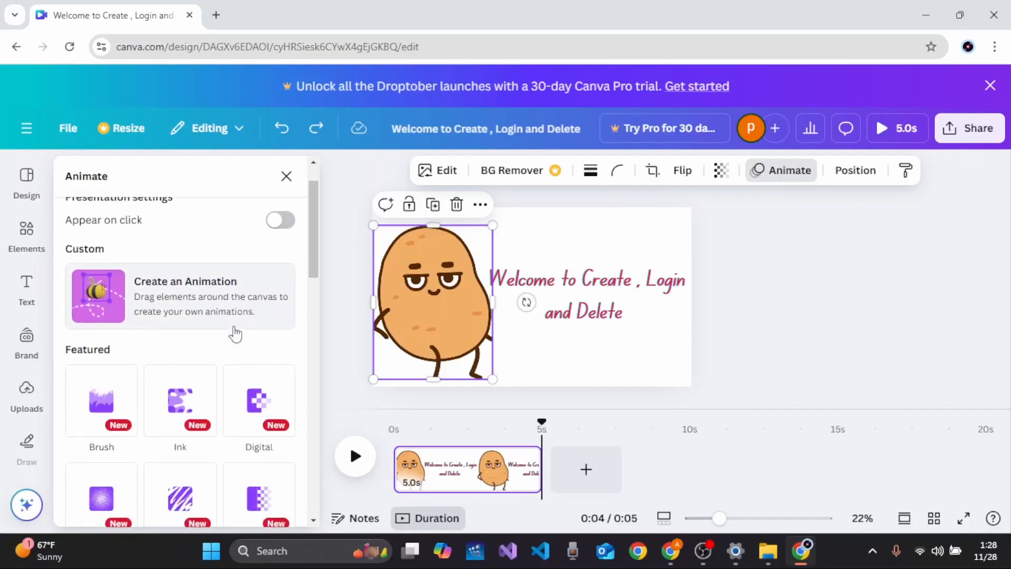
pyautogui.scroll(-2, 236, 334)
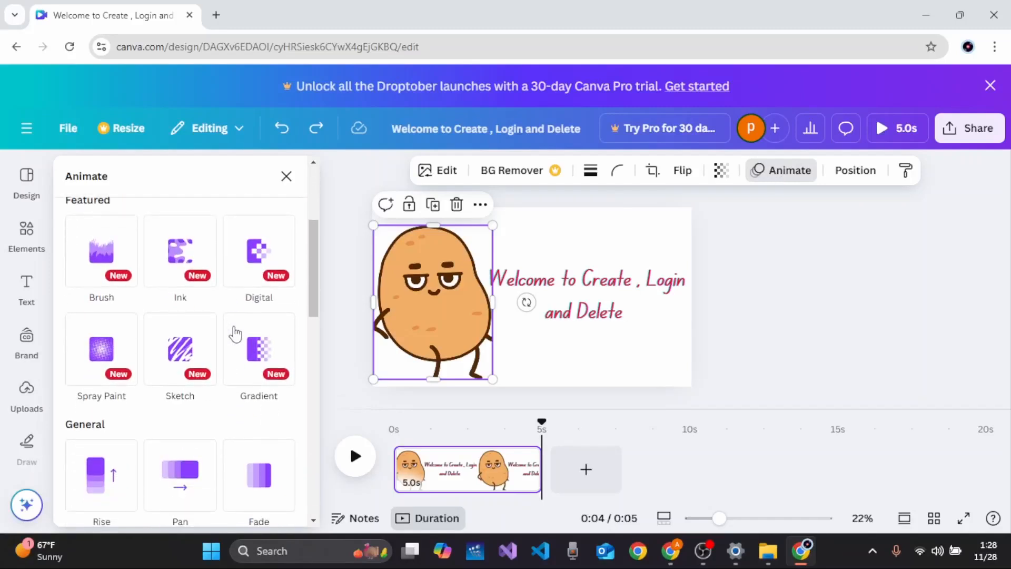
pyautogui.scroll(-4, 236, 334)
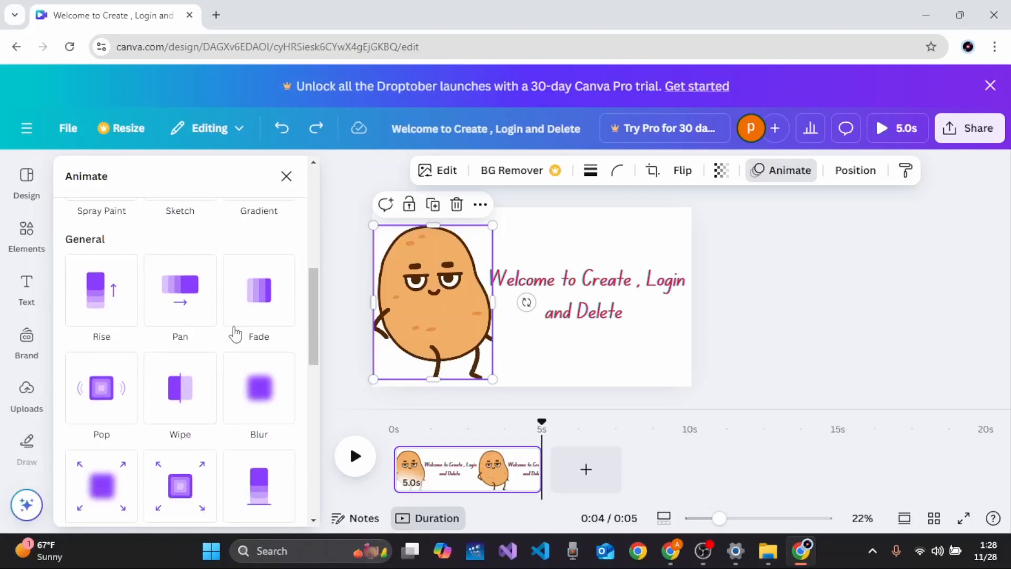
pyautogui.scroll(1, 236, 334)
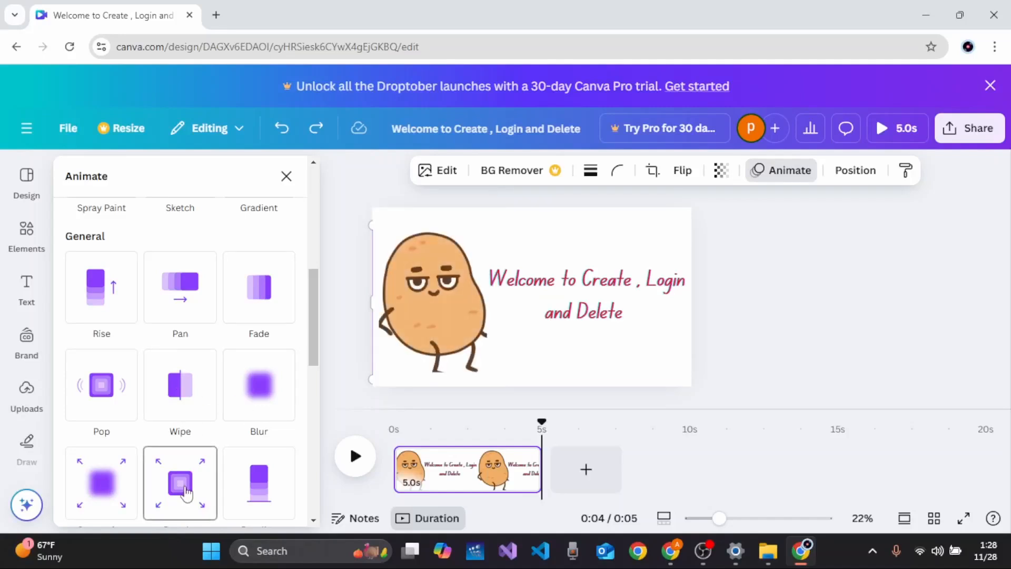
pyautogui.click(186, 492)
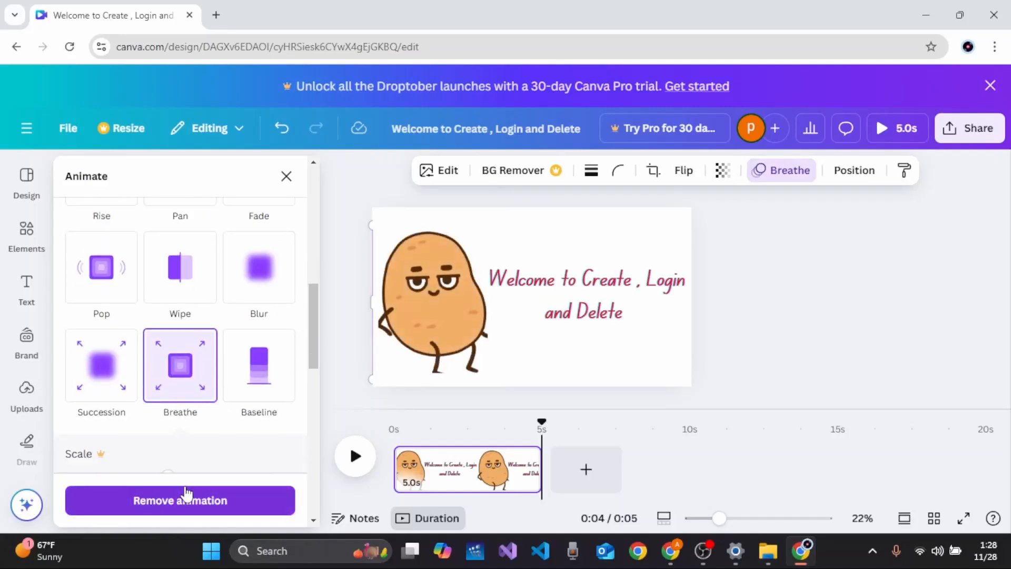
pyautogui.scroll(-5, 188, 413)
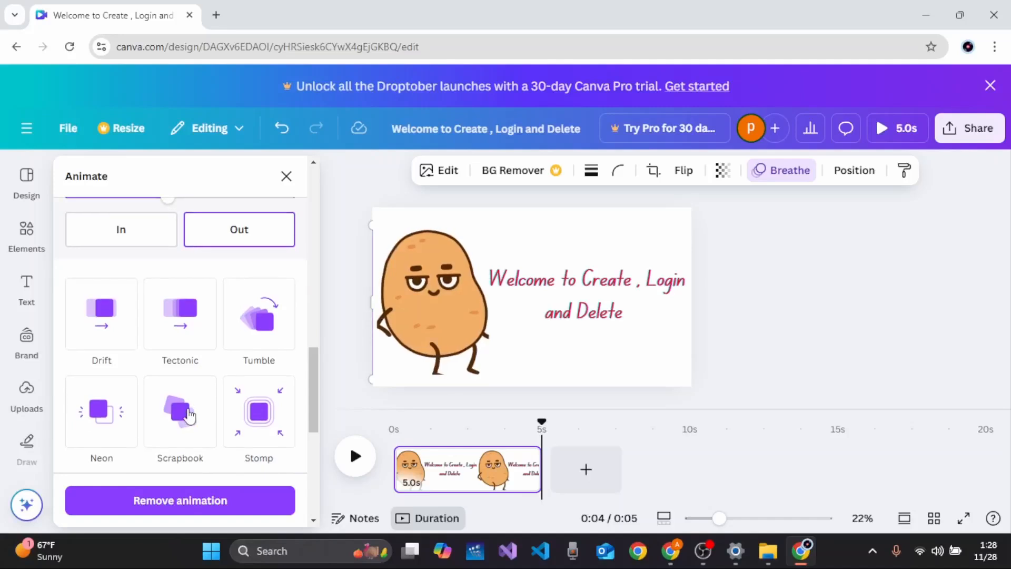
pyautogui.click(137, 238)
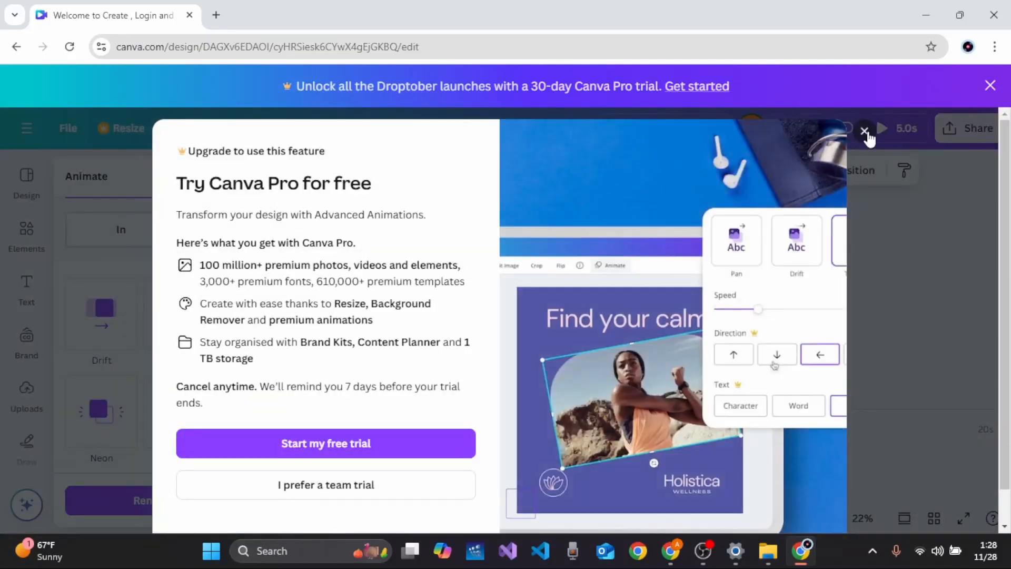
pyautogui.click(872, 132)
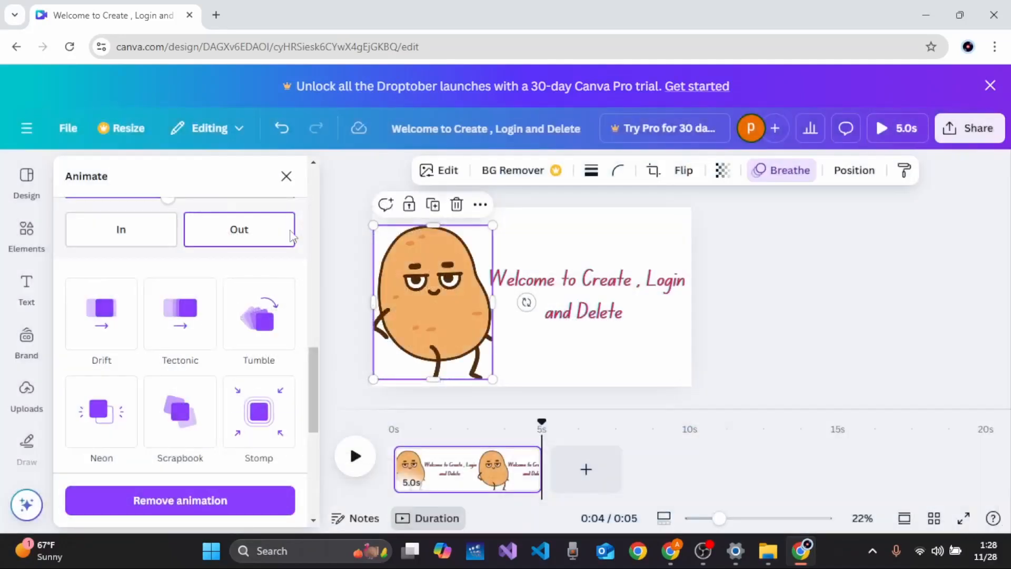
# Step: Apply the Tectonic animation to the potato character and add the Pulse add-on effect
pyautogui.scroll(-1, 226, 303)
pyautogui.click(178, 274)
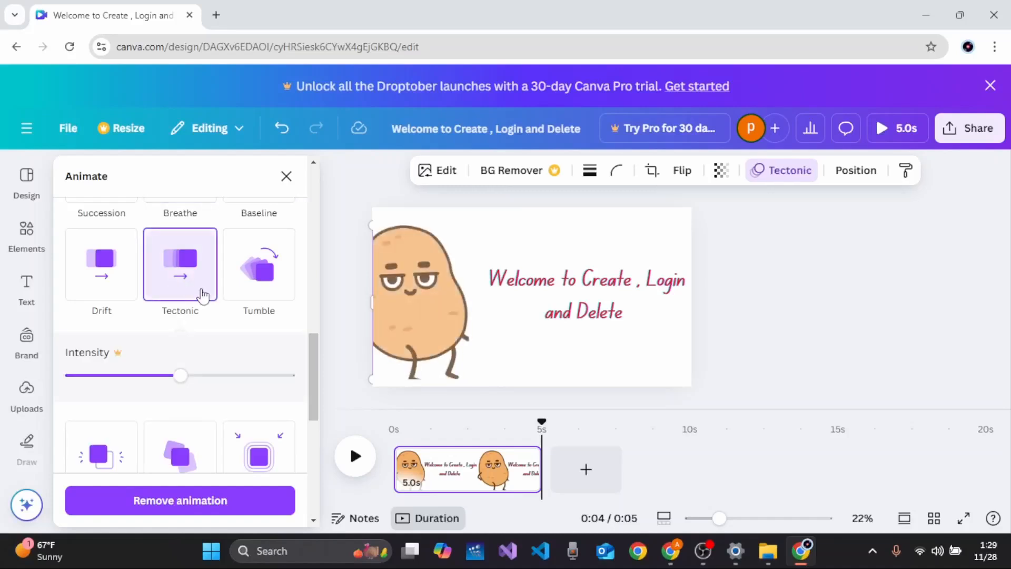
pyautogui.scroll(-3, 203, 295)
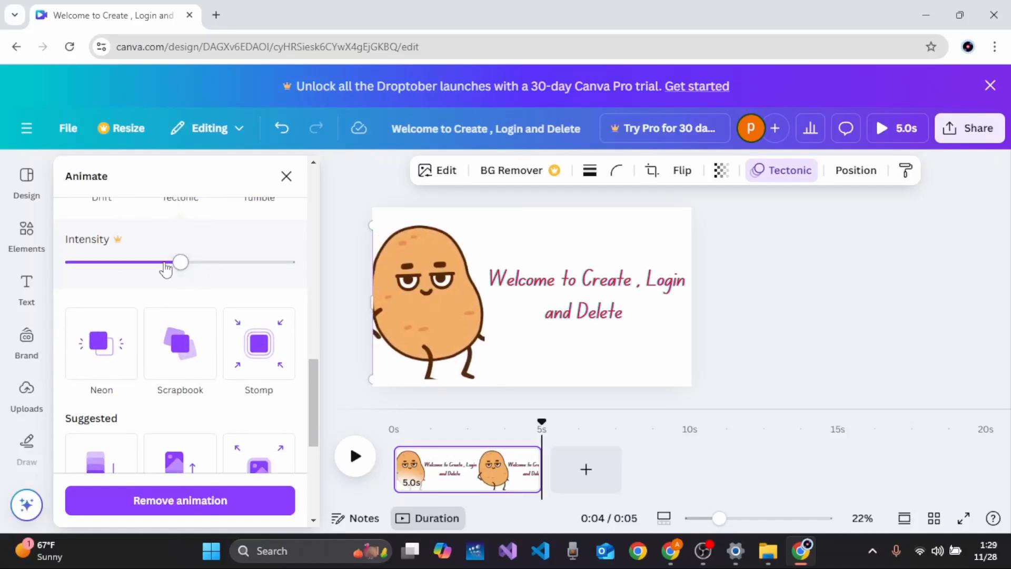
pyautogui.scroll(-3, 218, 309)
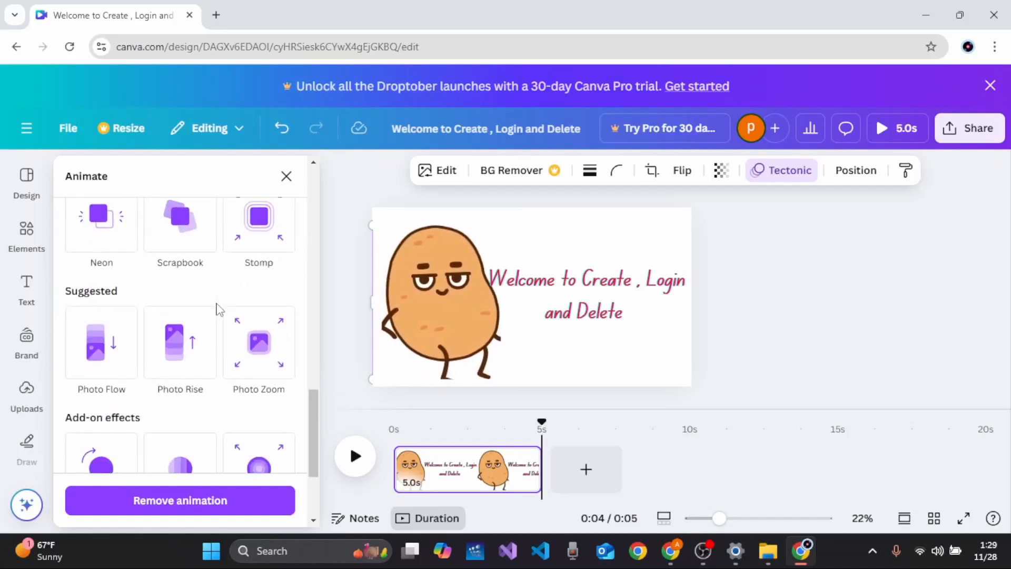
pyautogui.scroll(-4, 218, 310)
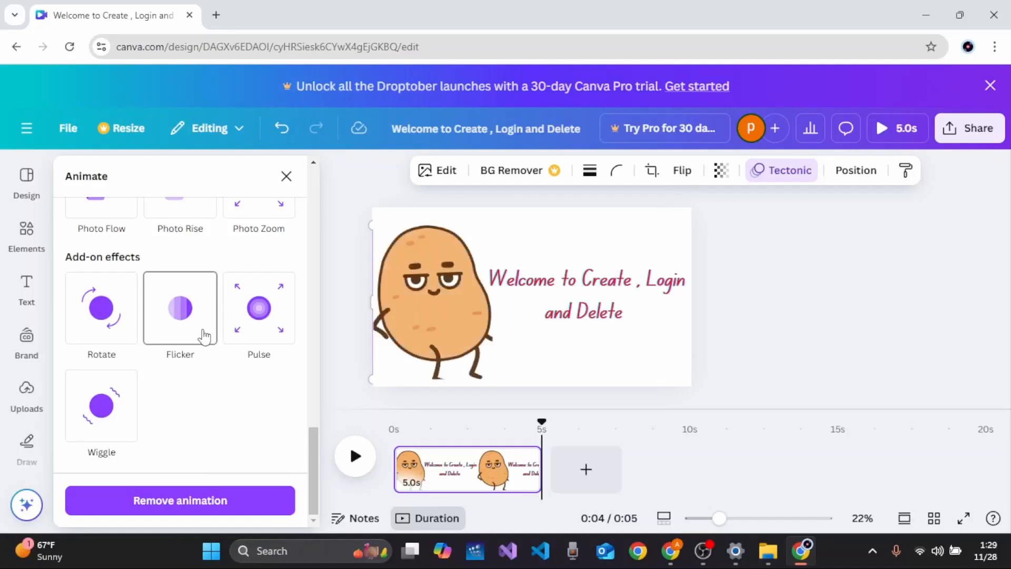
pyautogui.click(244, 333)
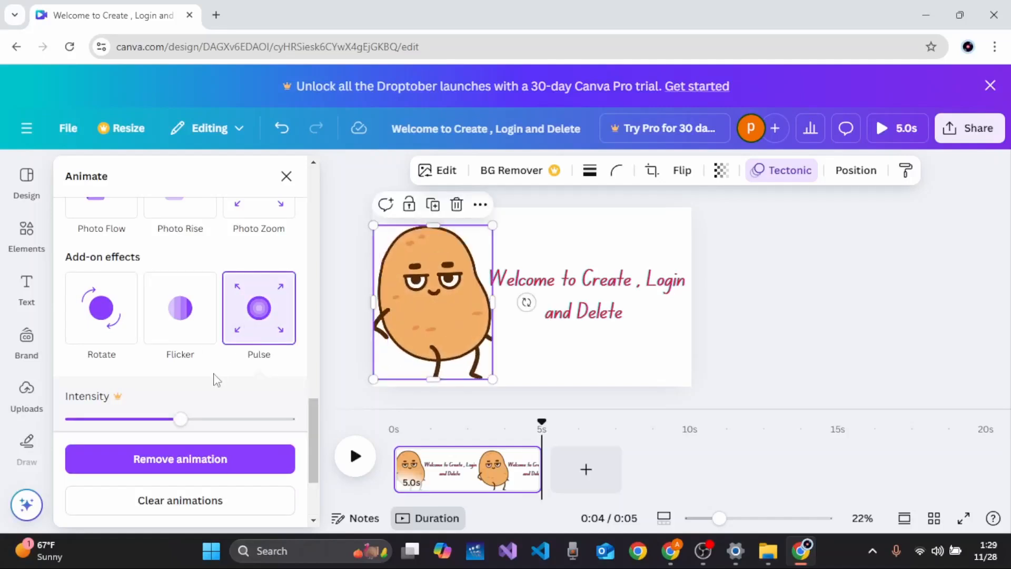
pyautogui.scroll(-3, 216, 380)
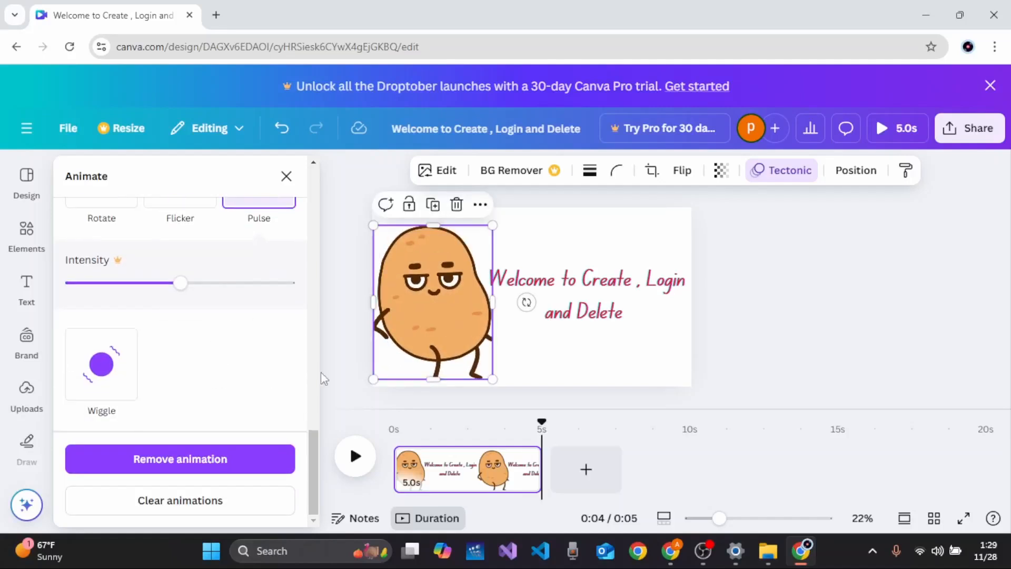
# Step: Nudge the heading slightly upward
pyautogui.click(583, 321)
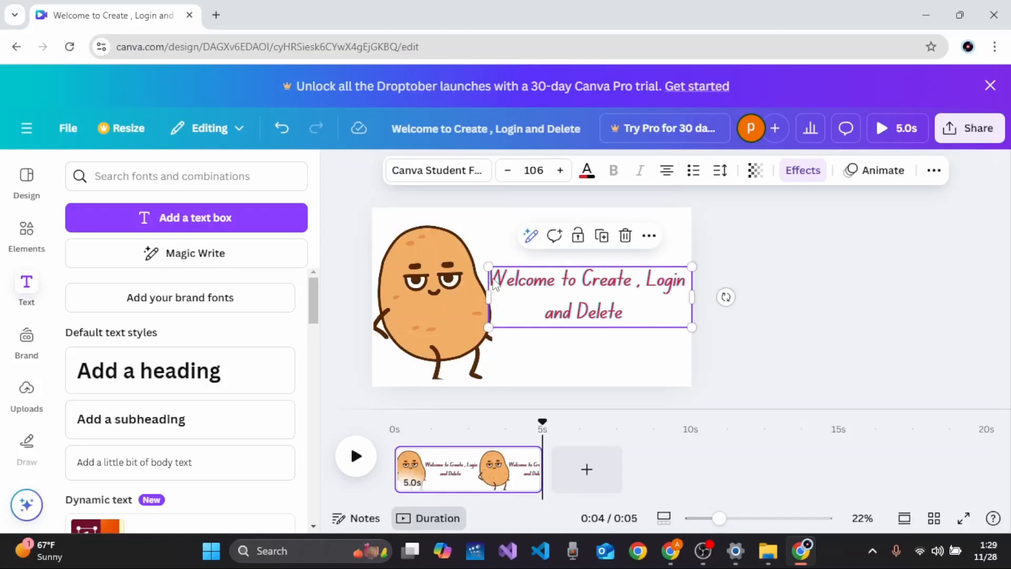
pyautogui.moveTo(495, 284); pyautogui.dragTo(496, 270)
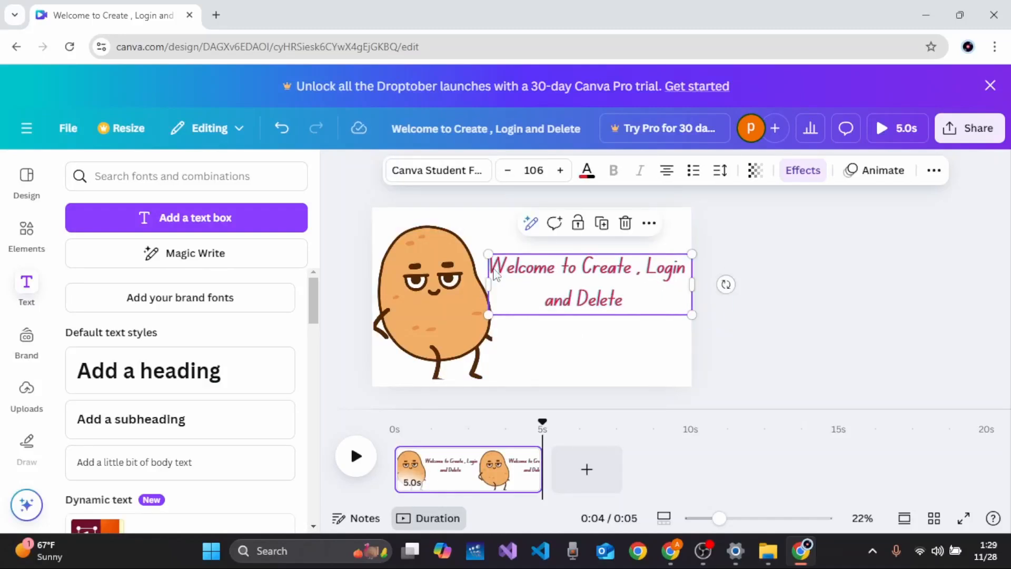
# Step: Try the Shift text animation on the heading, switching between Both and On exit
pyautogui.doubleClick(495, 270)
pyautogui.click(515, 295)
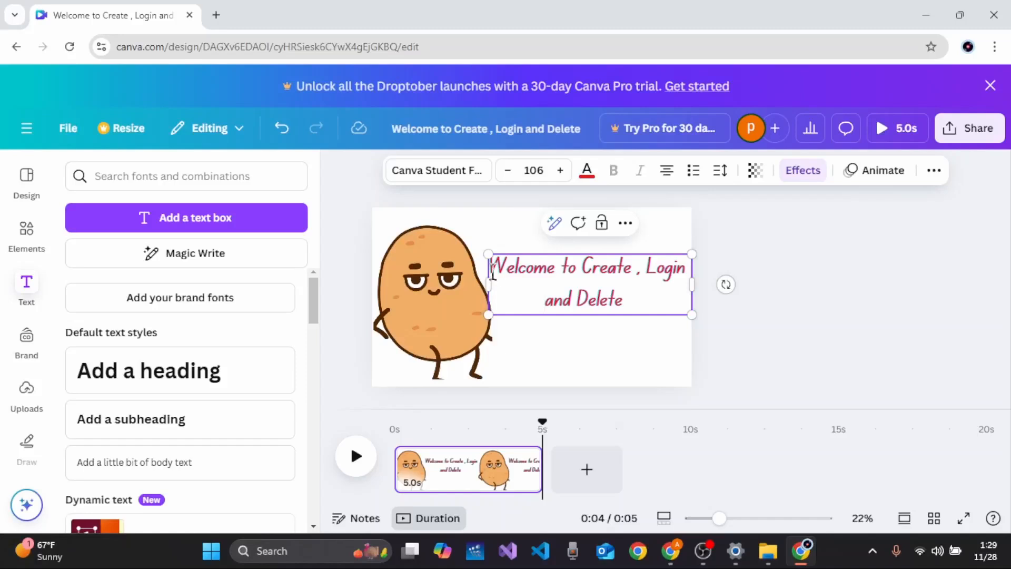
pyautogui.moveTo(493, 273); pyautogui.dragTo(643, 295)
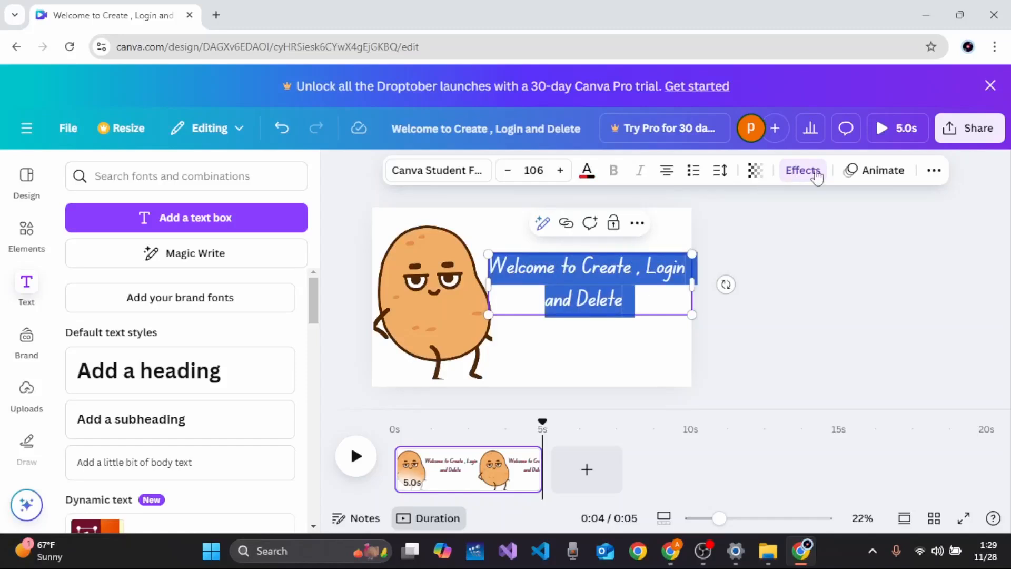
pyautogui.click(850, 171)
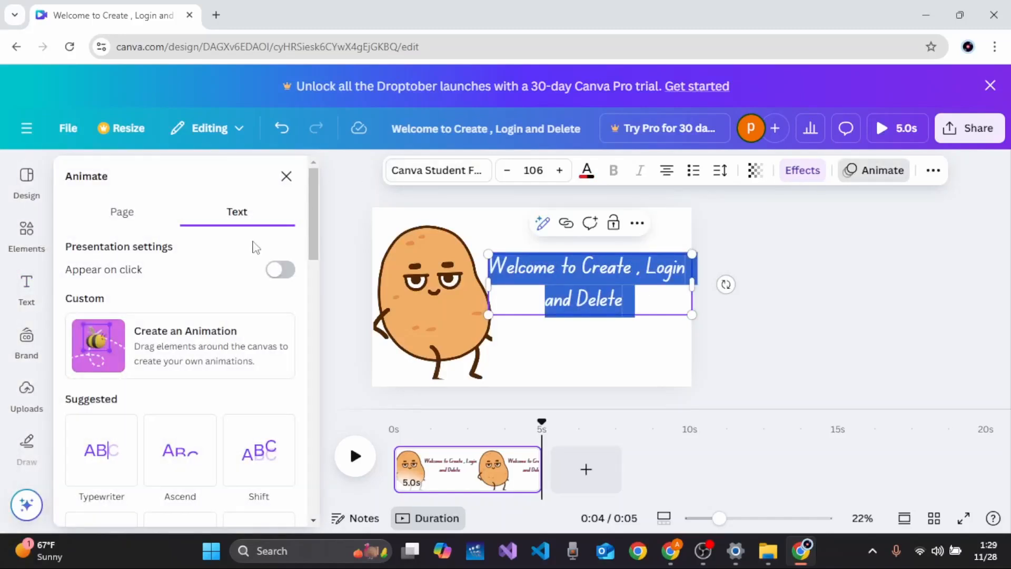
pyautogui.scroll(-4, 256, 248)
pyautogui.click(255, 348)
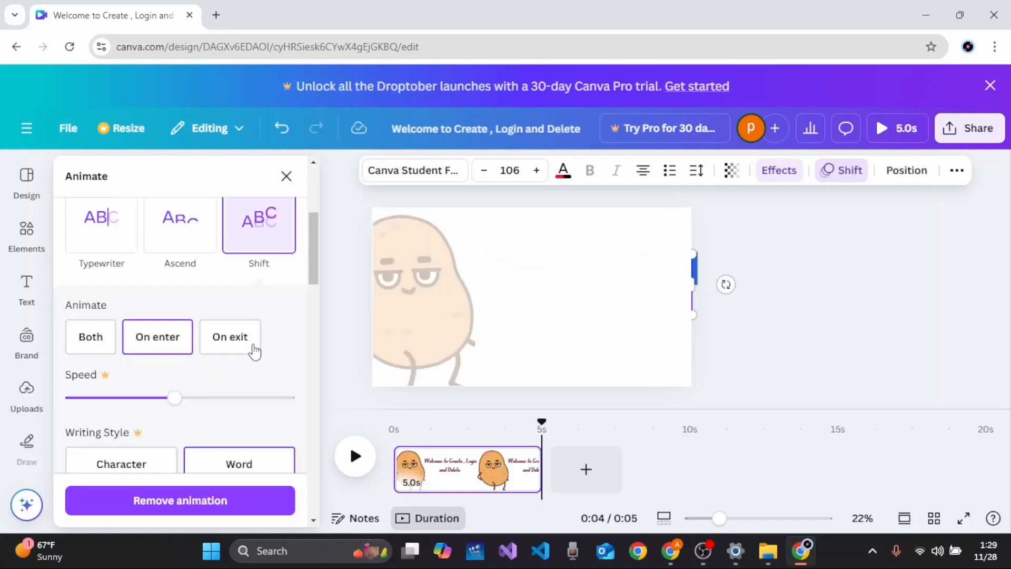
pyautogui.scroll(-1, 255, 350)
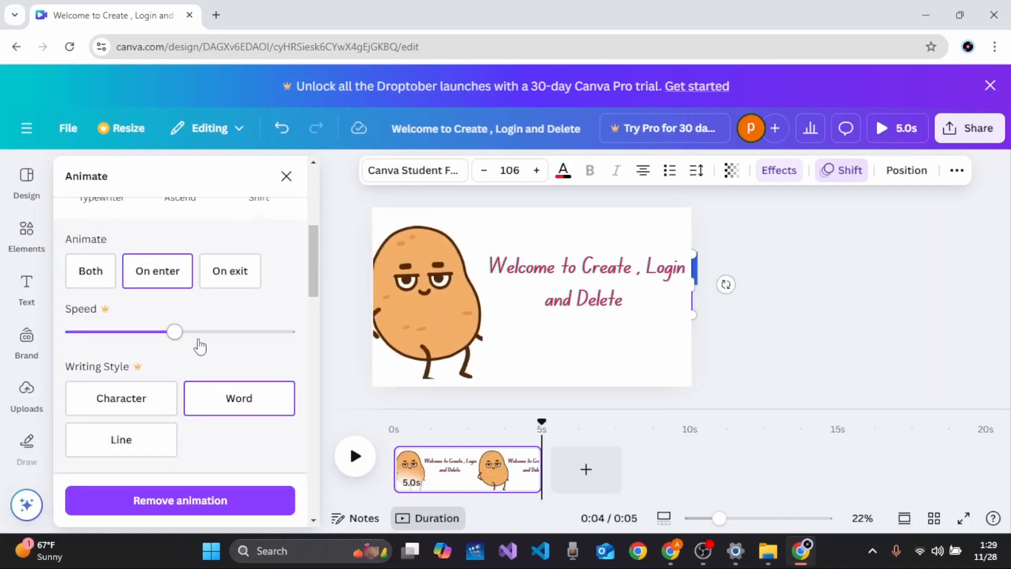
pyautogui.click(101, 285)
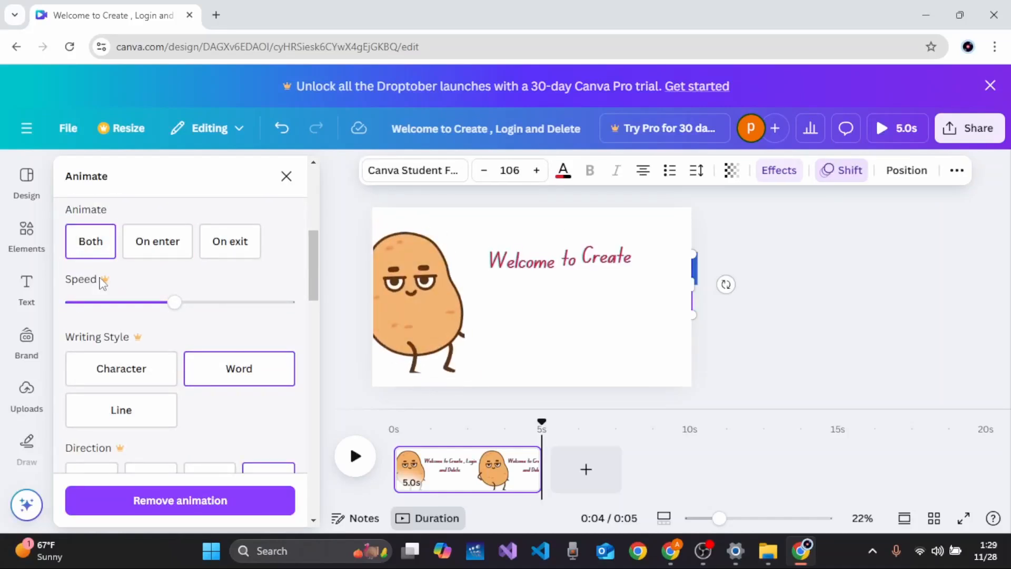
pyautogui.click(222, 258)
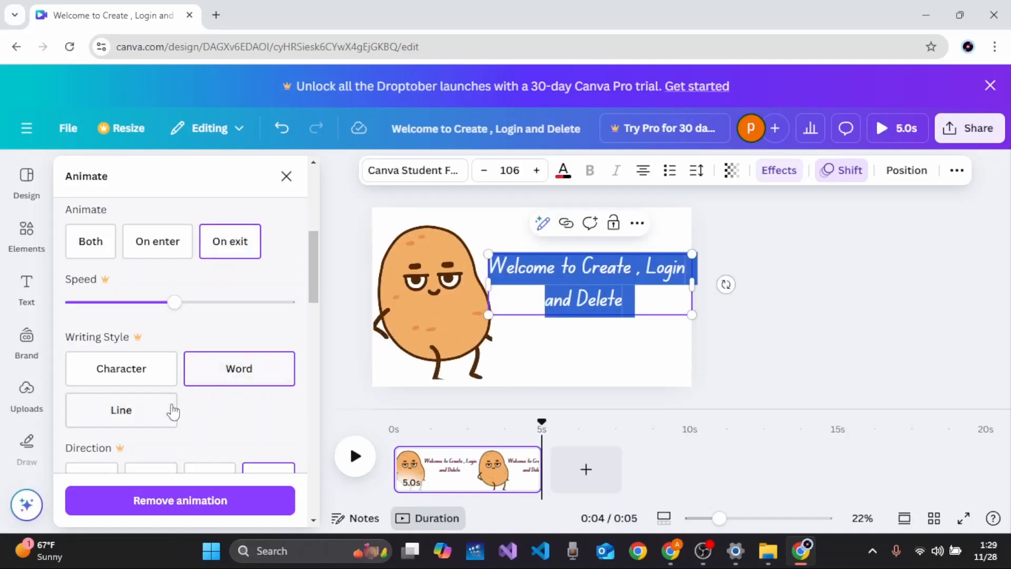
# Step: Apply the Burst text animation to the heading
pyautogui.scroll(-4, 174, 411)
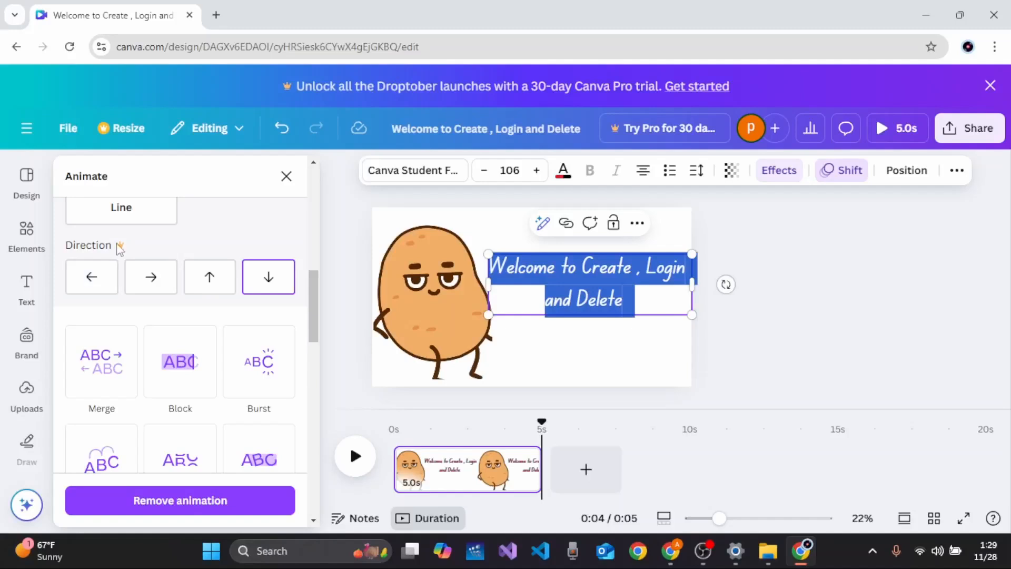
pyautogui.scroll(-3, 163, 285)
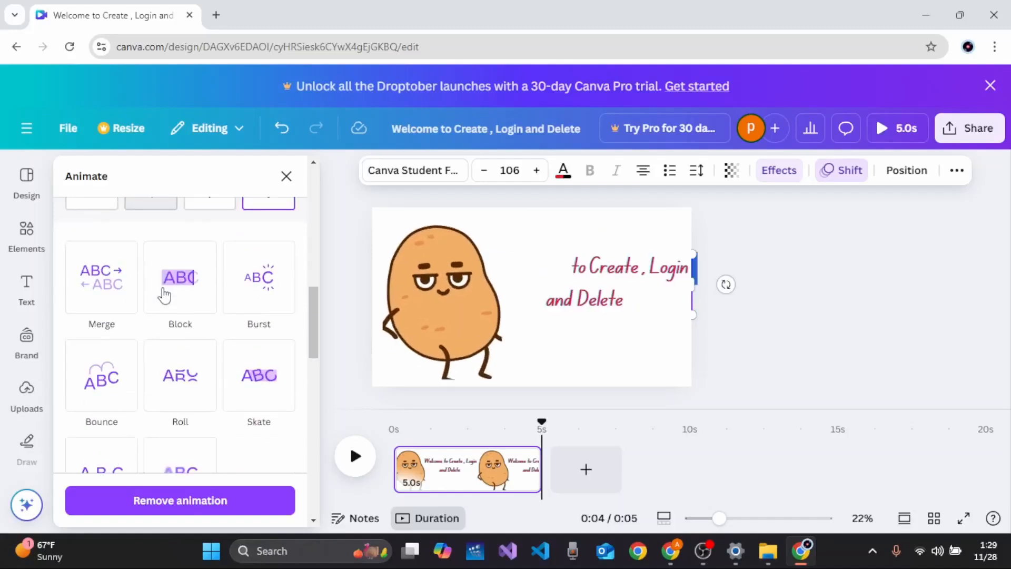
pyautogui.click(253, 265)
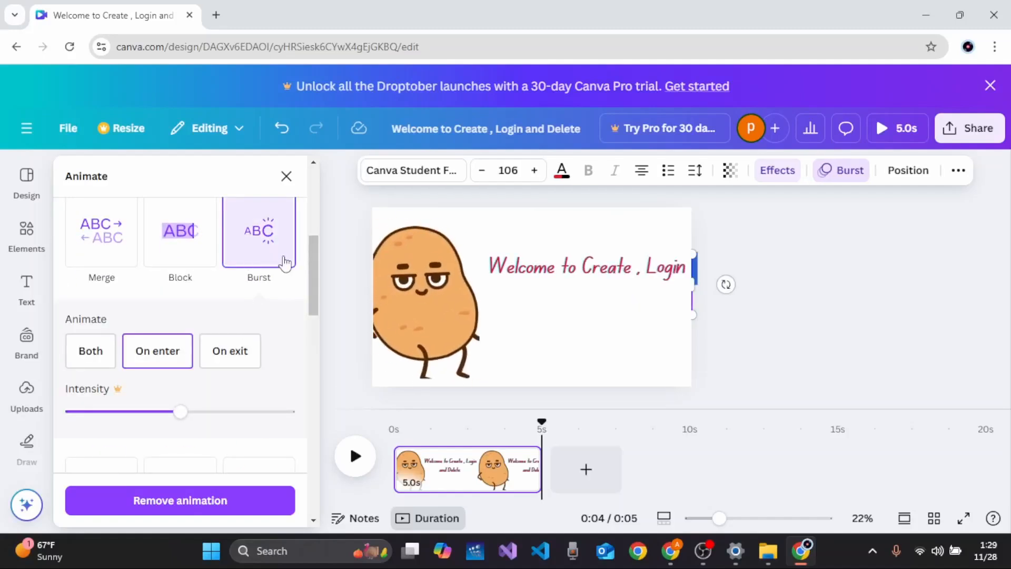
pyautogui.click(615, 350)
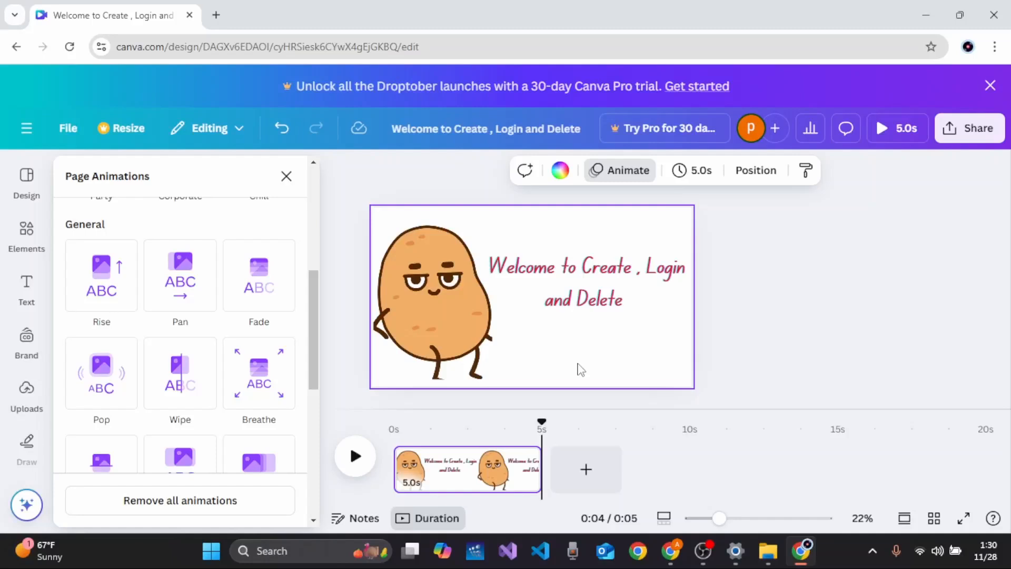
# Step: Search the elements library for chill music
pyautogui.click(26, 230)
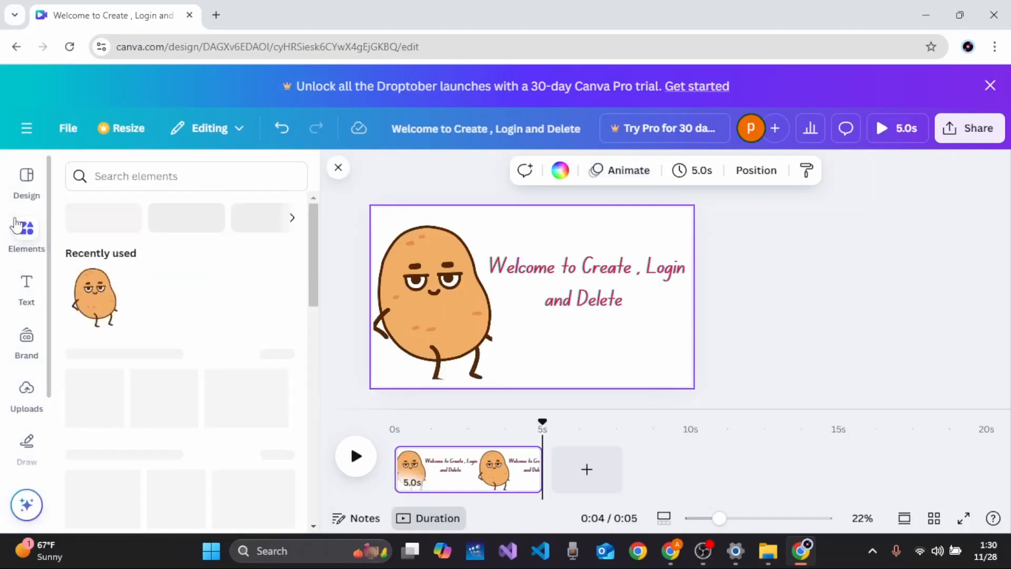
pyautogui.click(139, 176)
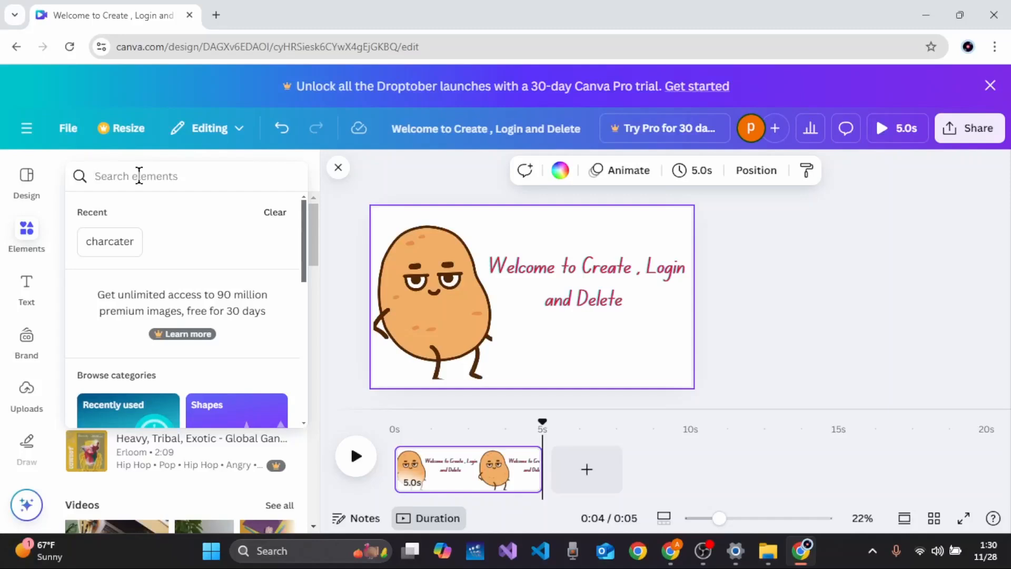
pyautogui.write('chill m')
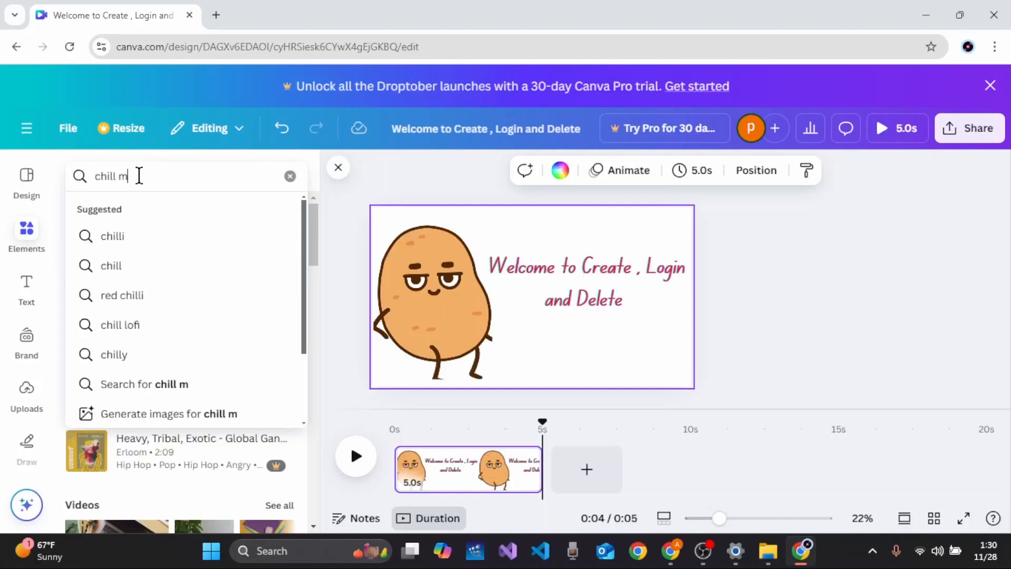
pyautogui.write('usic')
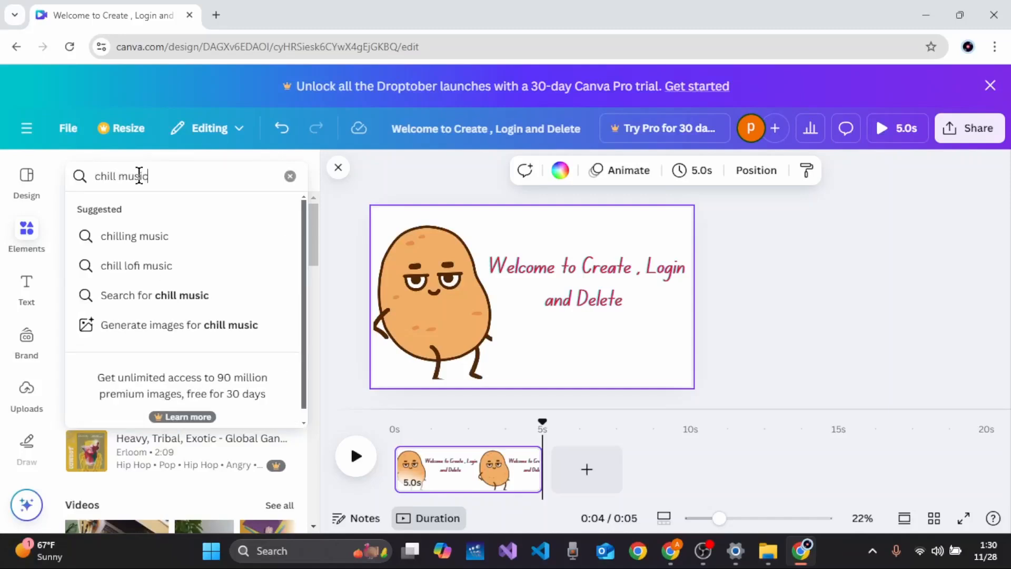
pyautogui.press('Return')
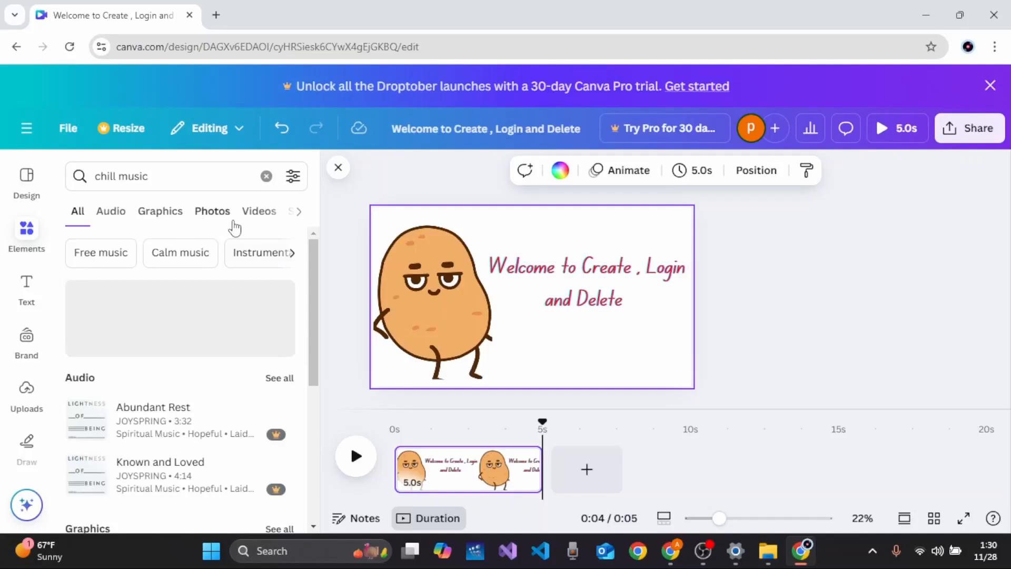
pyautogui.click(297, 212)
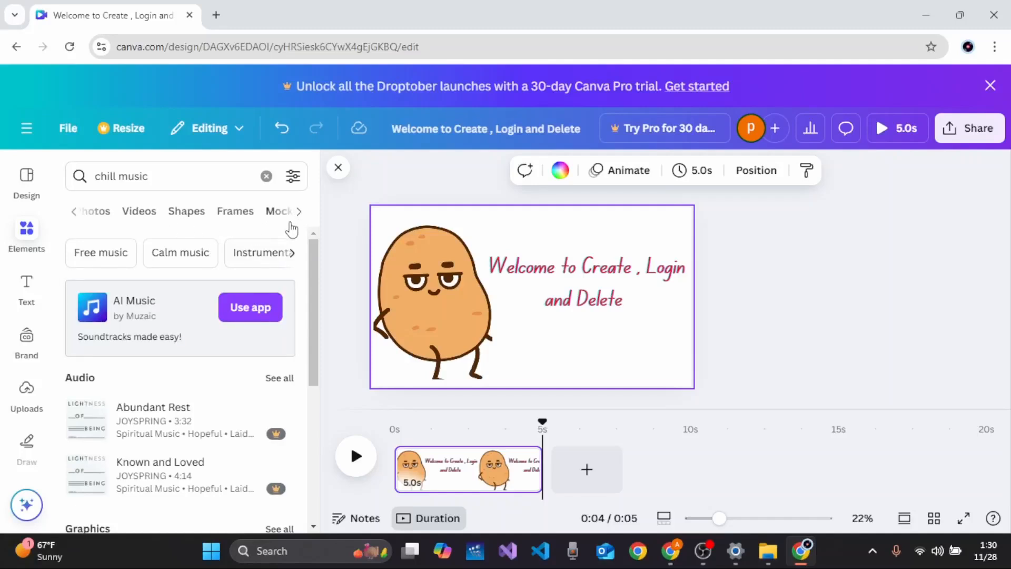
pyautogui.click(299, 213)
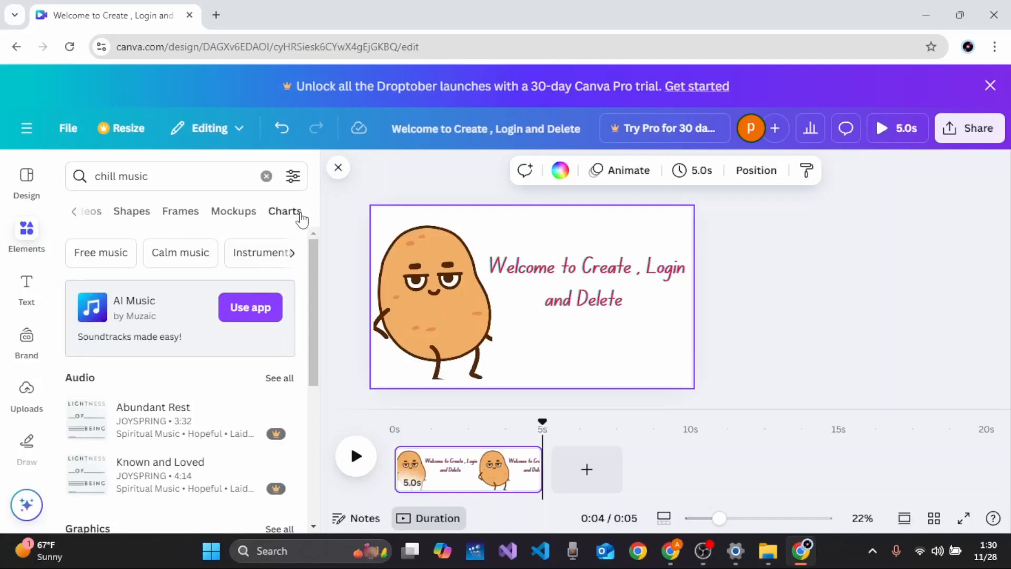
pyautogui.click(301, 213)
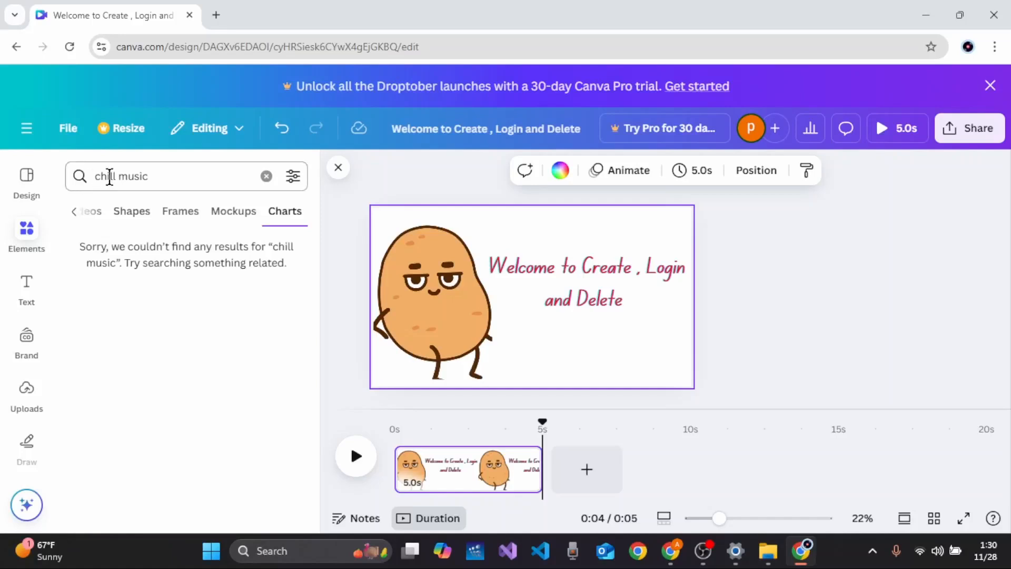
pyautogui.click(160, 176)
pyautogui.press('Return')
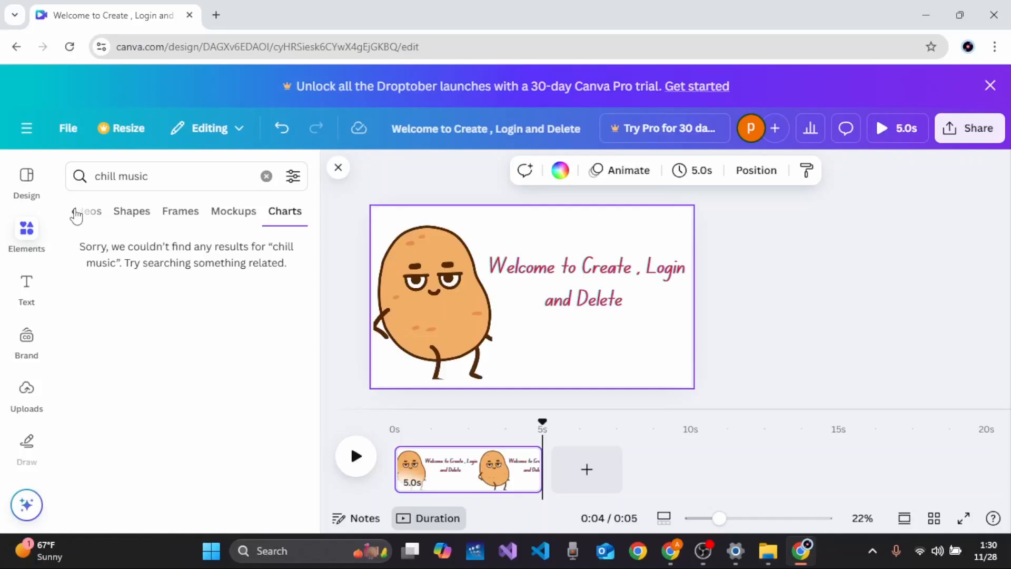
# Step: Browse the Audio results of the chill music search
pyautogui.click(76, 215)
pyautogui.click(76, 215)
pyautogui.click(77, 215)
pyautogui.click(77, 212)
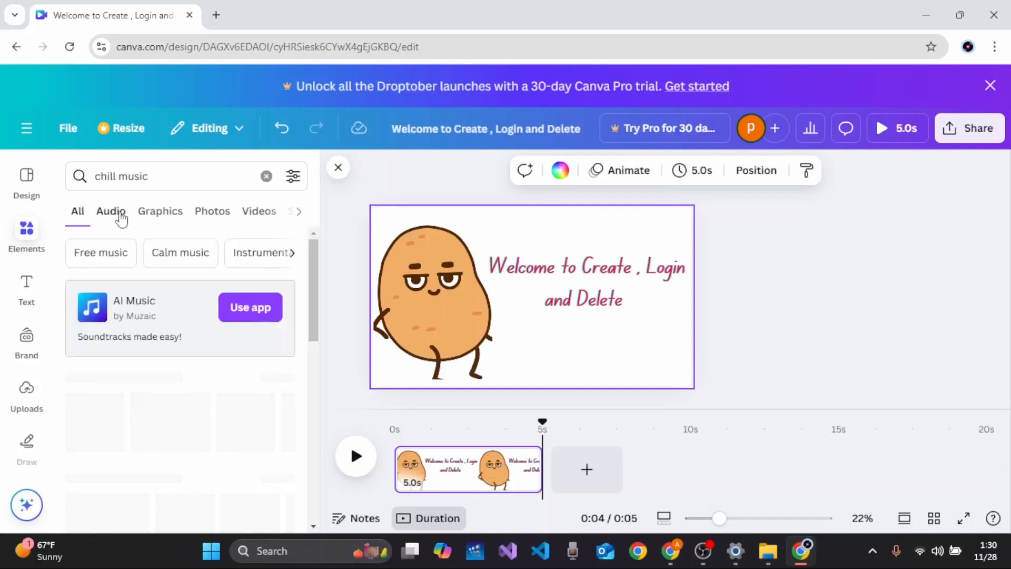
pyautogui.click(121, 216)
pyautogui.scroll(-3, 187, 421)
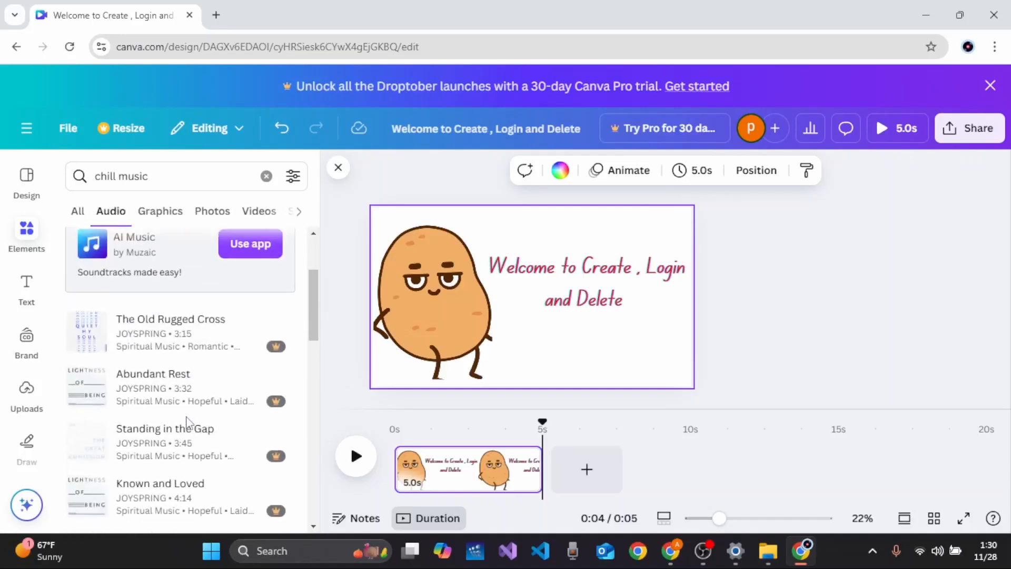
pyautogui.scroll(-10, 187, 421)
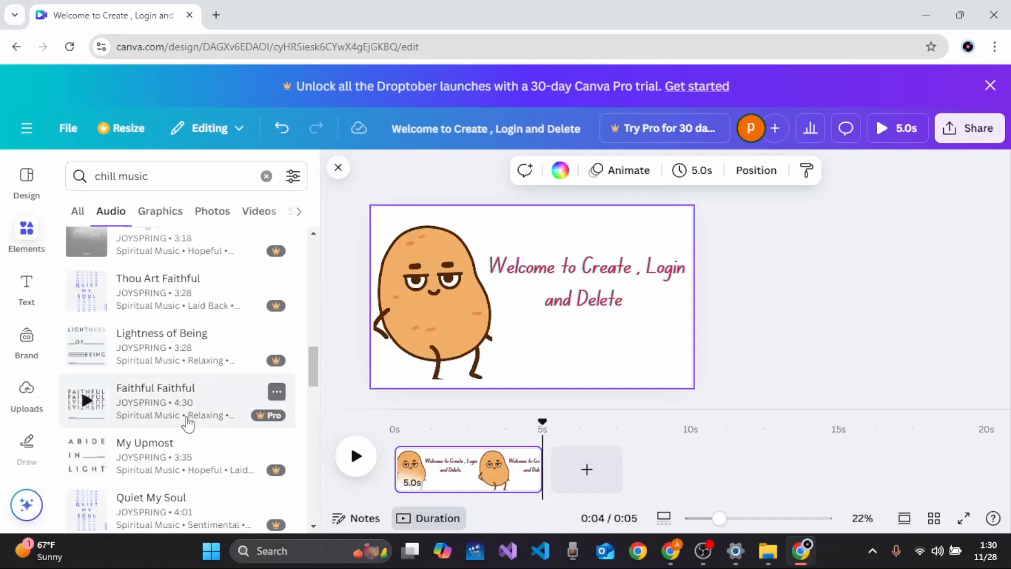
pyautogui.scroll(-12, 188, 423)
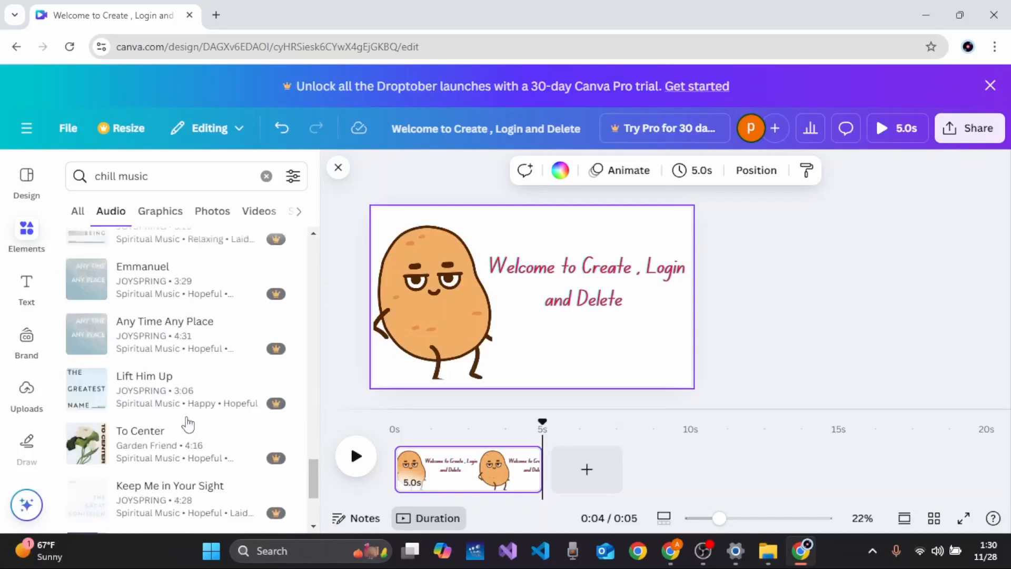
pyautogui.scroll(-10, 188, 423)
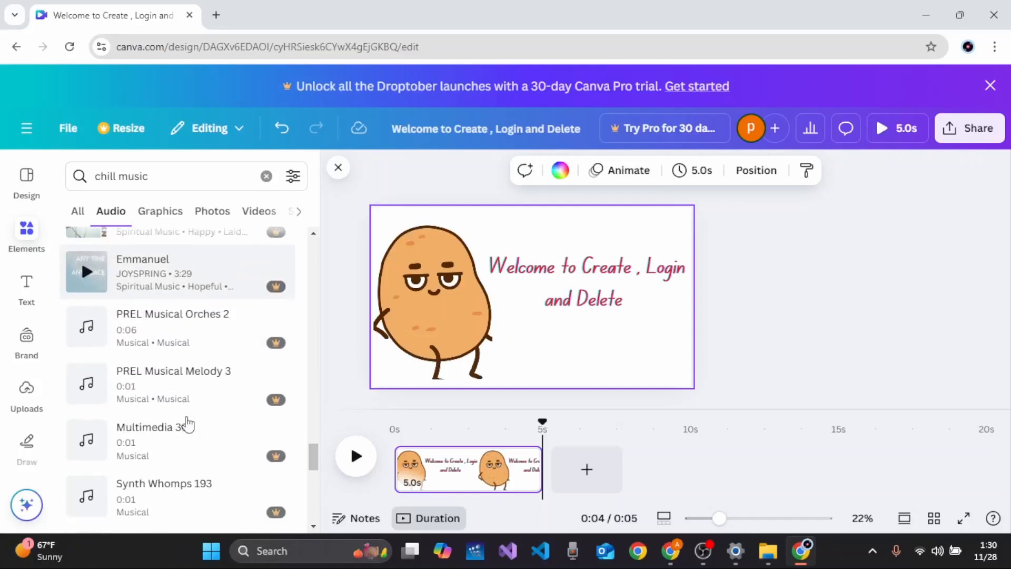
pyautogui.scroll(-10, 188, 423)
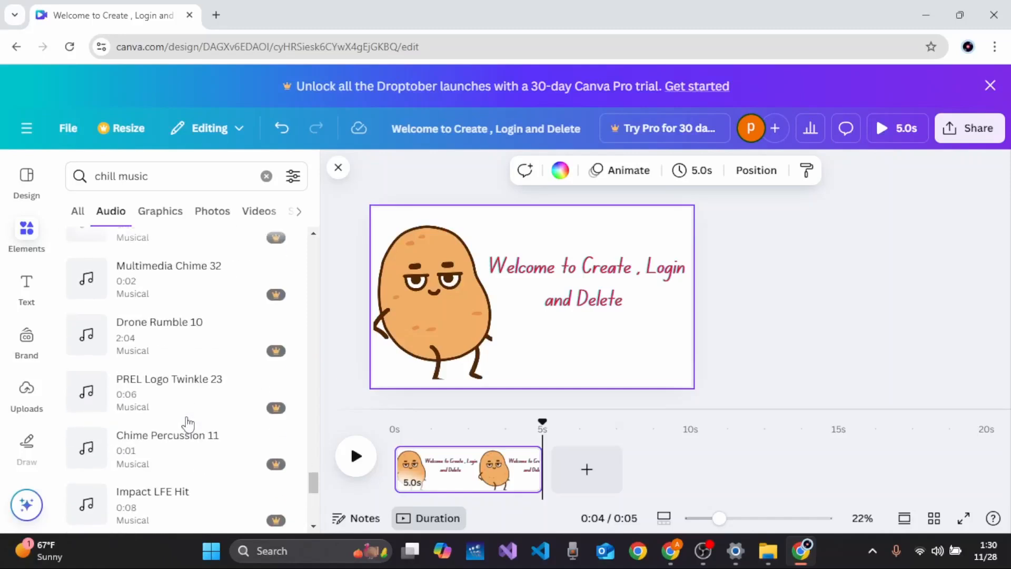
pyautogui.scroll(-6, 188, 423)
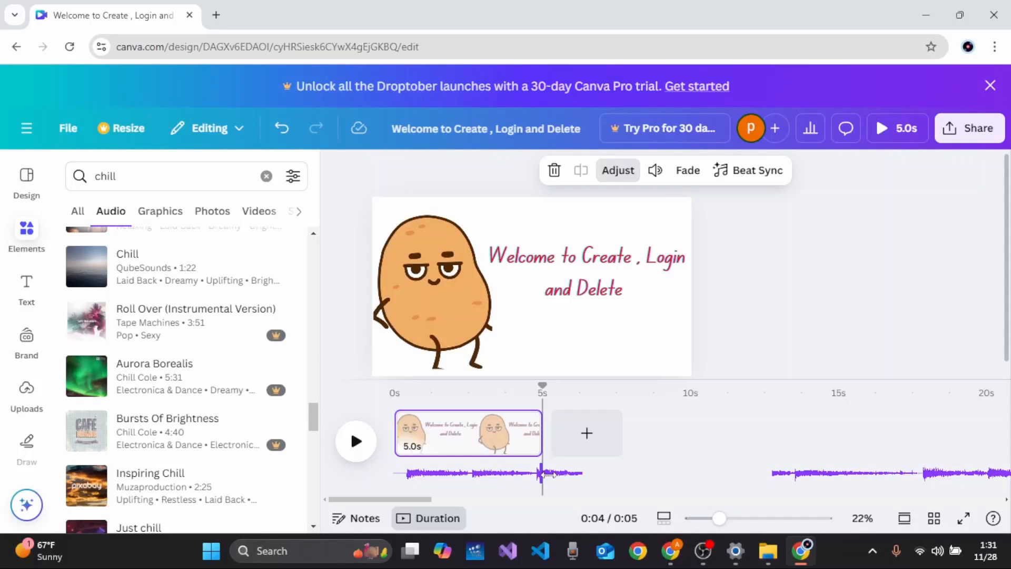
# Step: Slide the added chill audio track so it starts at 0 s, aligned with the 5-second page
pyautogui.moveTo(533, 474); pyautogui.dragTo(483, 473)
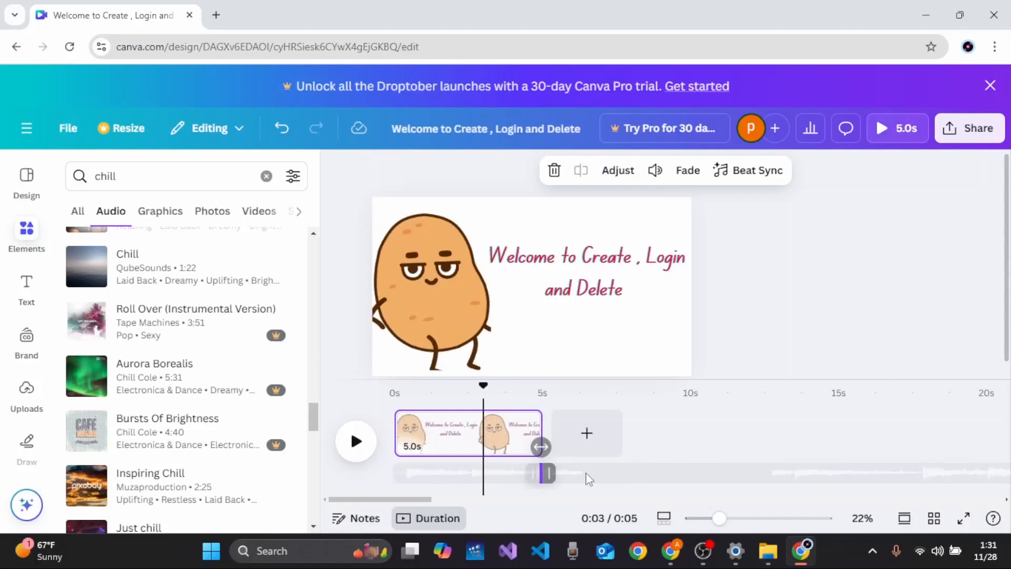
pyautogui.moveTo(533, 473); pyautogui.dragTo(396, 474)
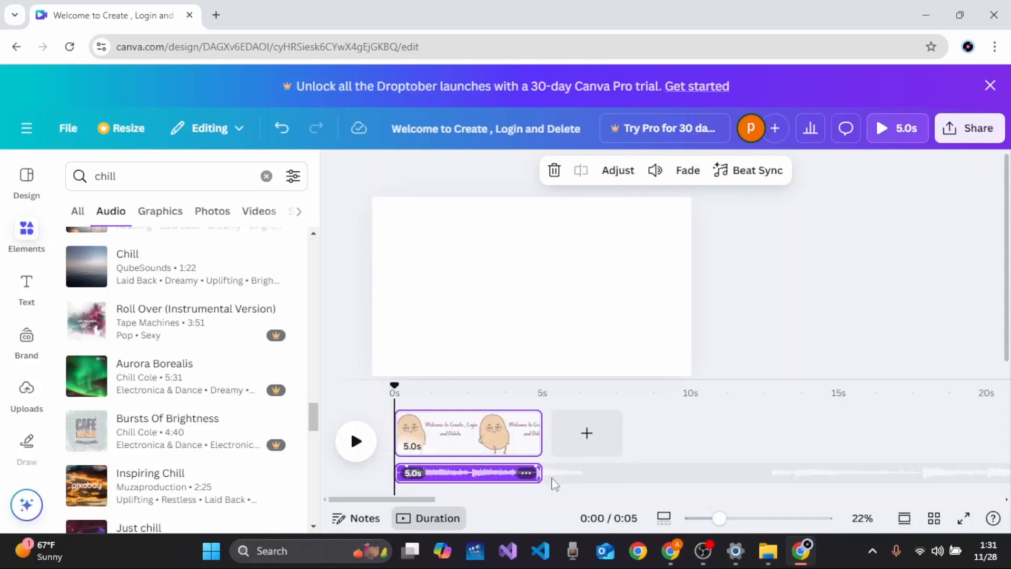
pyautogui.click(570, 477)
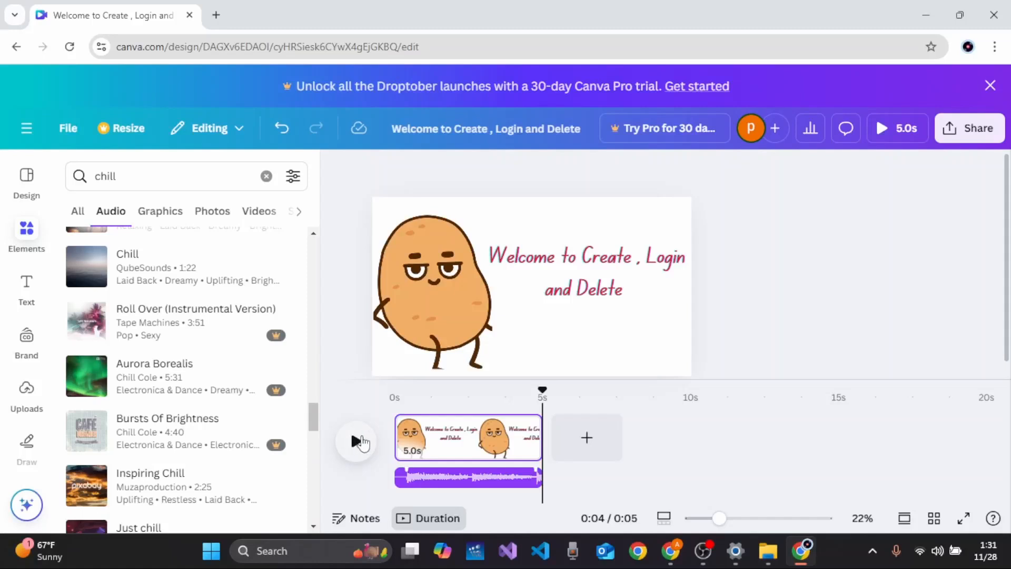
# Step: Play the video to preview the animations together with the music
pyautogui.click(362, 440)
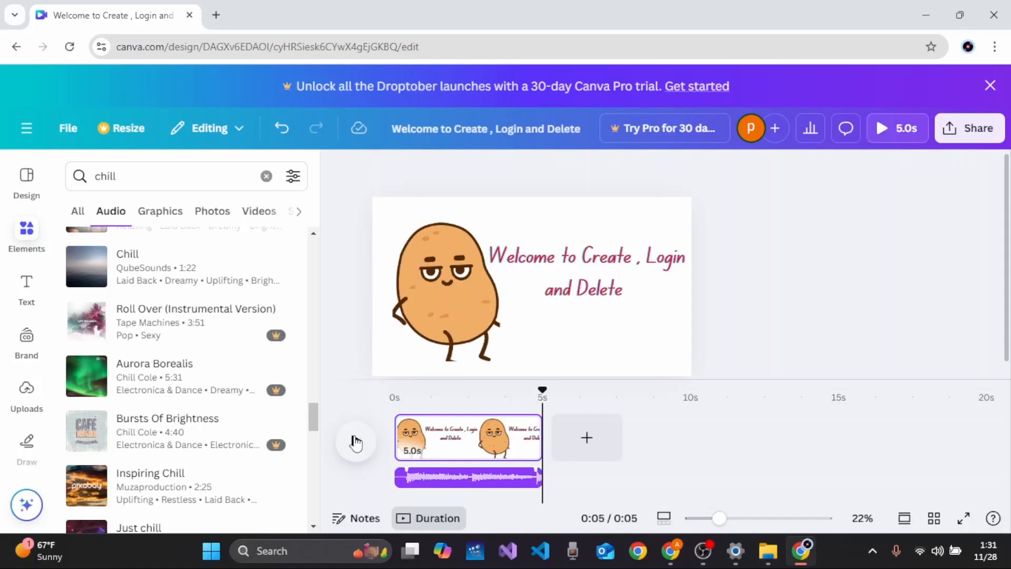
pyautogui.click(359, 440)
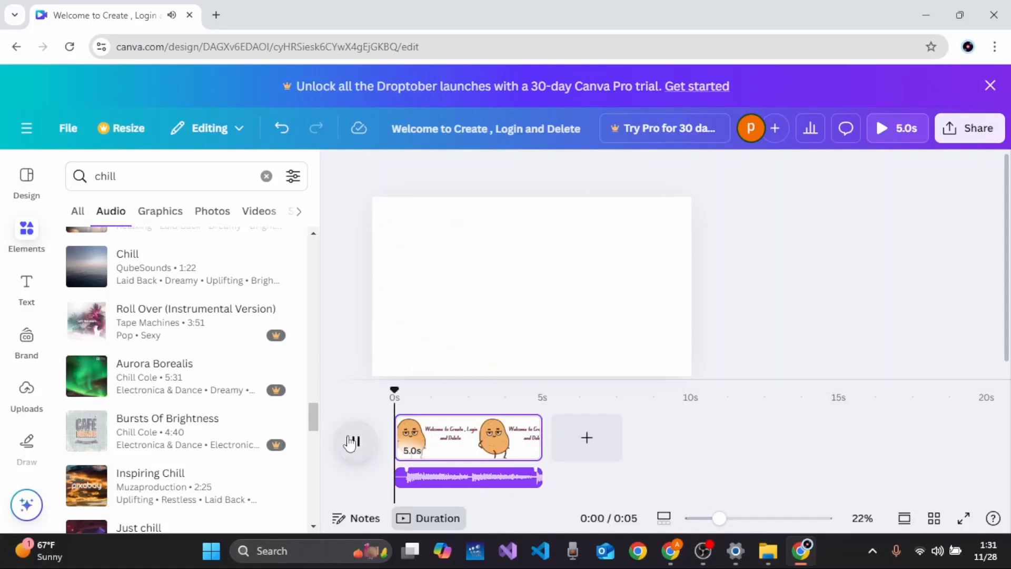
pyautogui.click(353, 440)
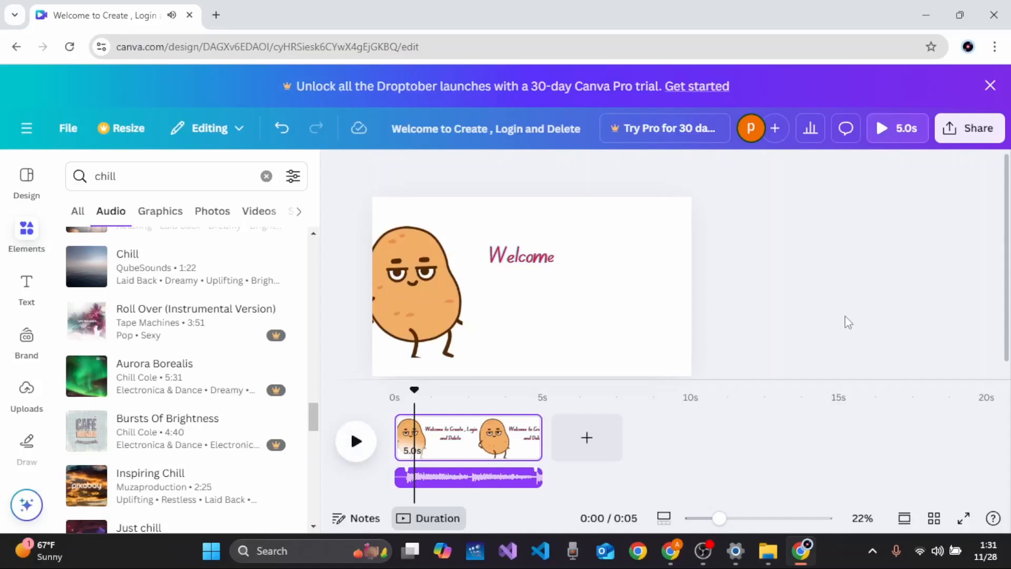